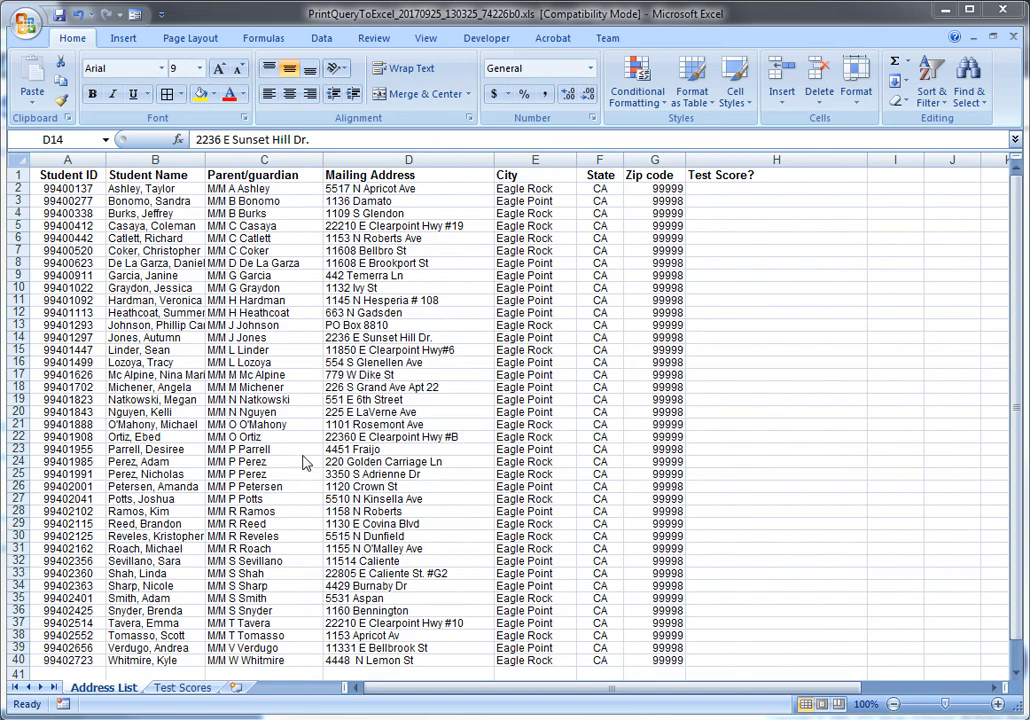
Compare the Address List's student IDs and empty Test Score? column with the ID numbers and scores on the Test Scores sheet
{"action": "left_click", "coordinate": [180, 688]}
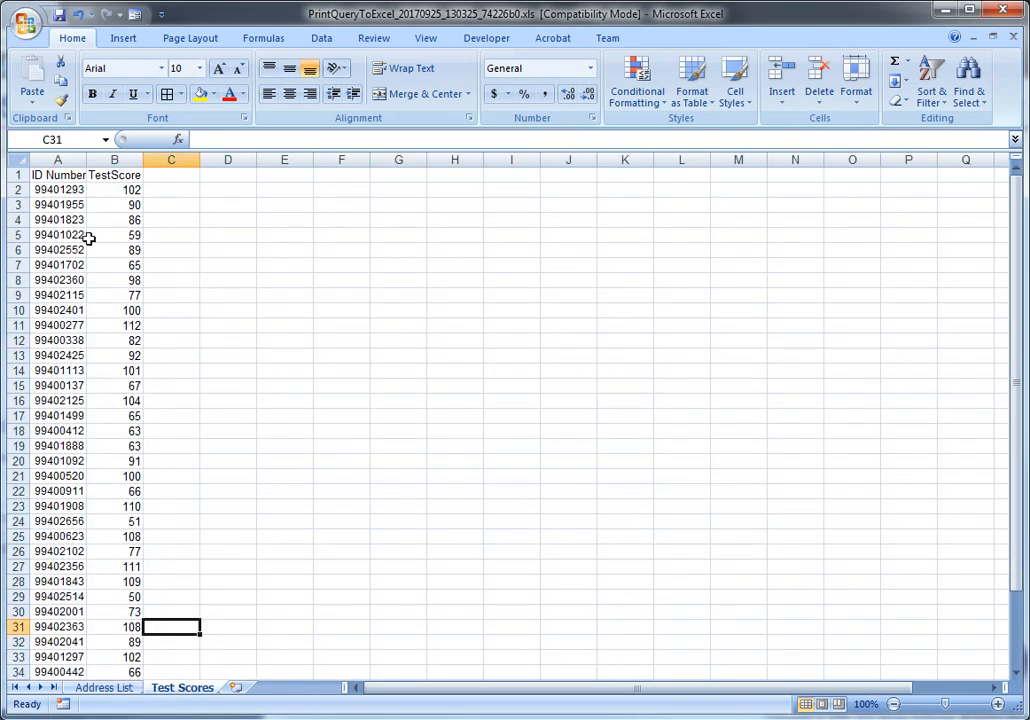
{"action": "left_click", "coordinate": [103, 687]}
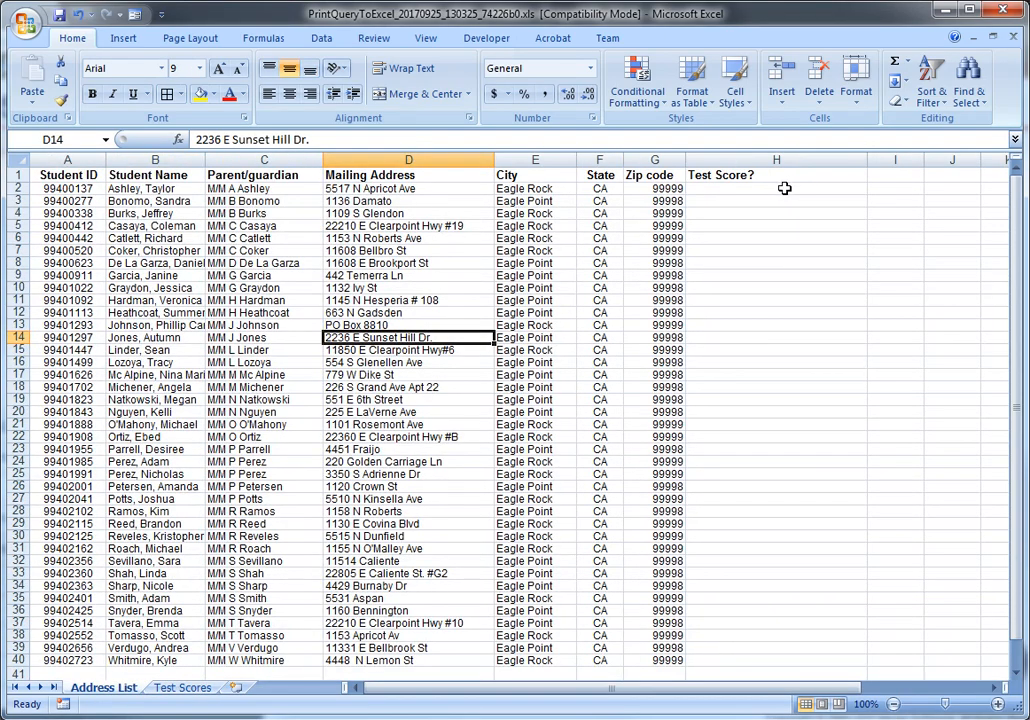
{"action": "left_click_drag", "start_coordinate": [784, 188], "coordinate": [784, 662]}
{"action": "left_click", "coordinate": [746, 290]}
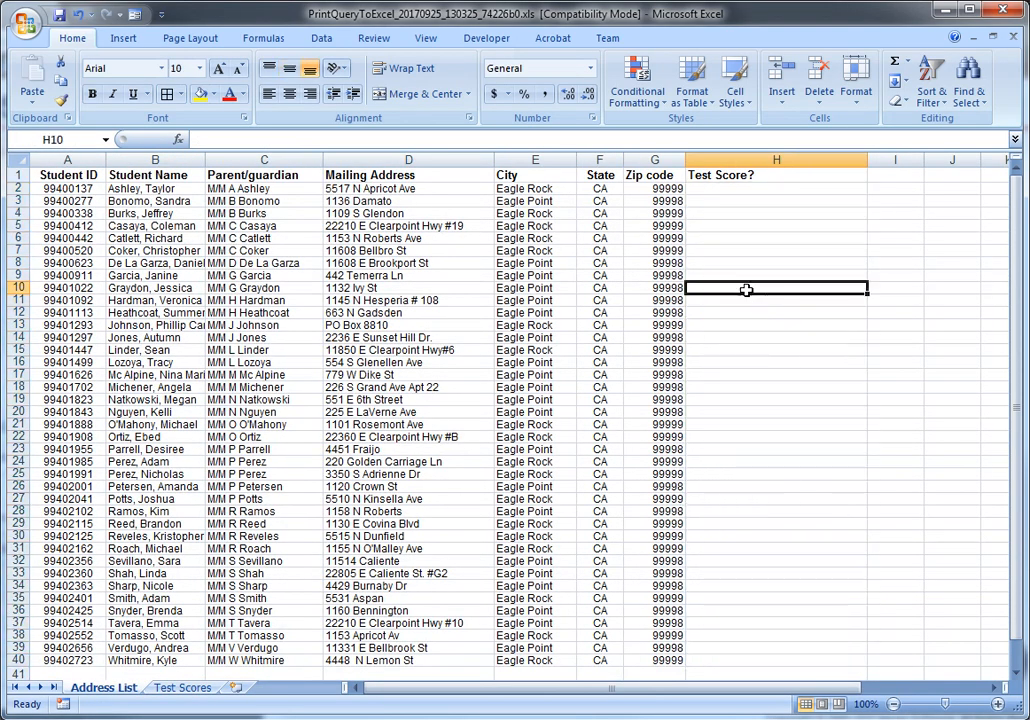
{"action": "left_click", "coordinate": [717, 190]}
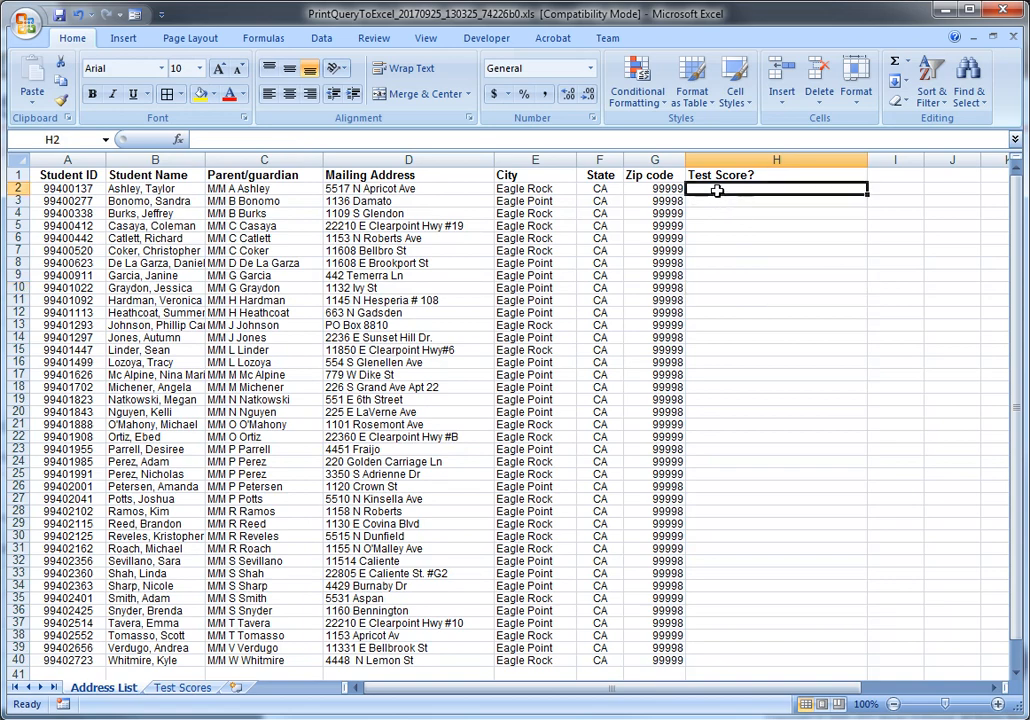
{"action": "left_click", "coordinate": [62, 189]}
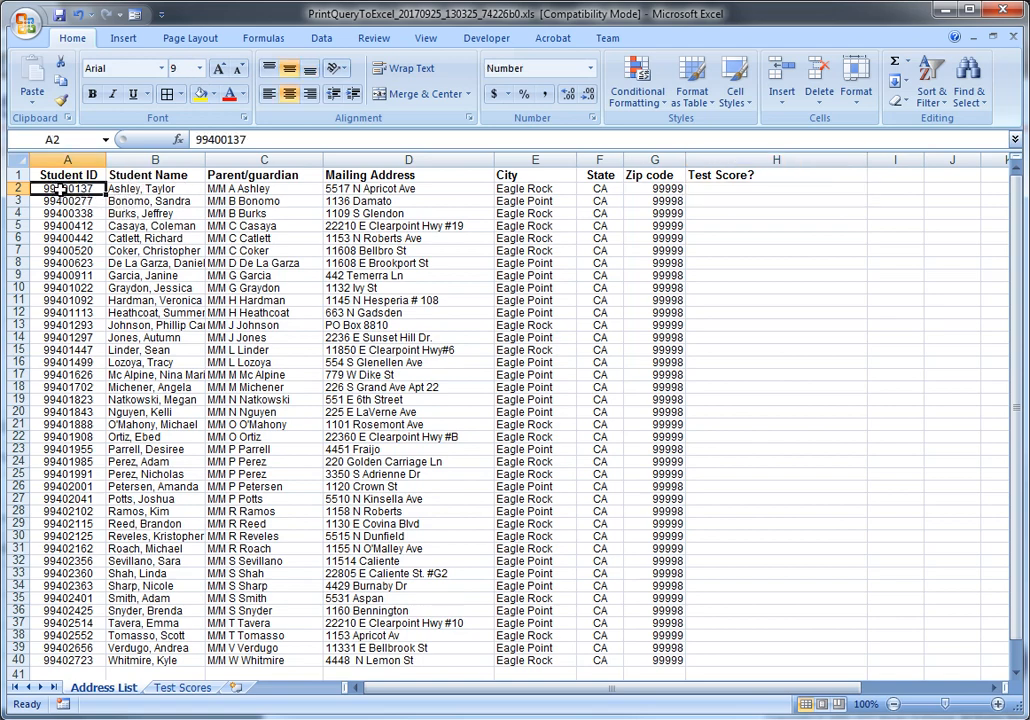
{"action": "left_click", "coordinate": [165, 688]}
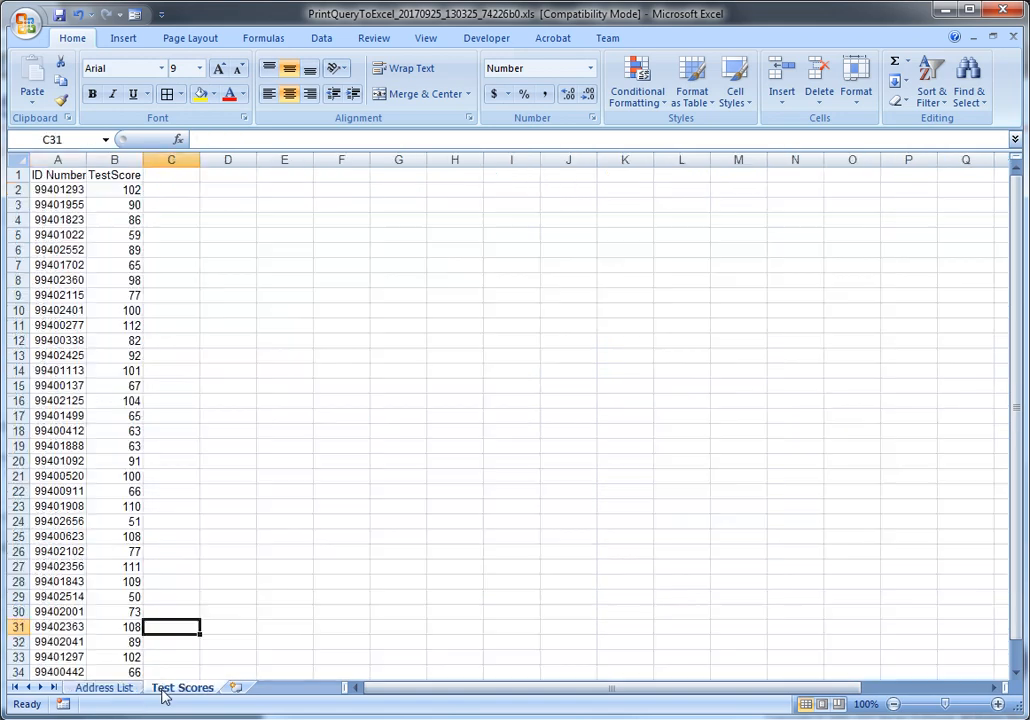
{"action": "left_click", "coordinate": [46, 191]}
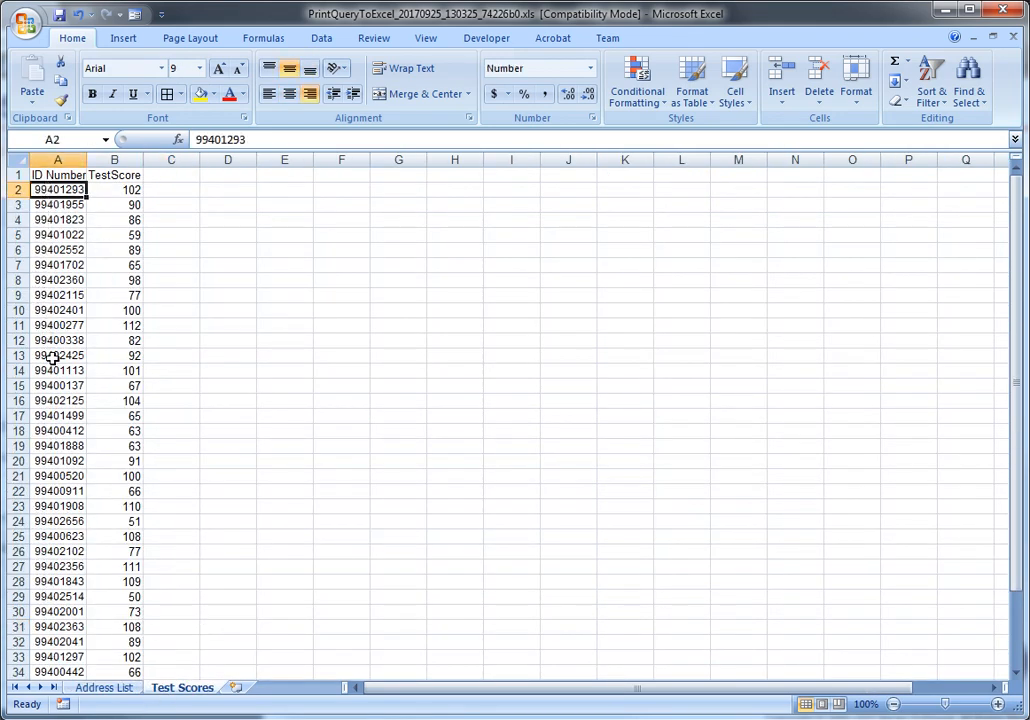
{"action": "left_click", "coordinate": [55, 431]}
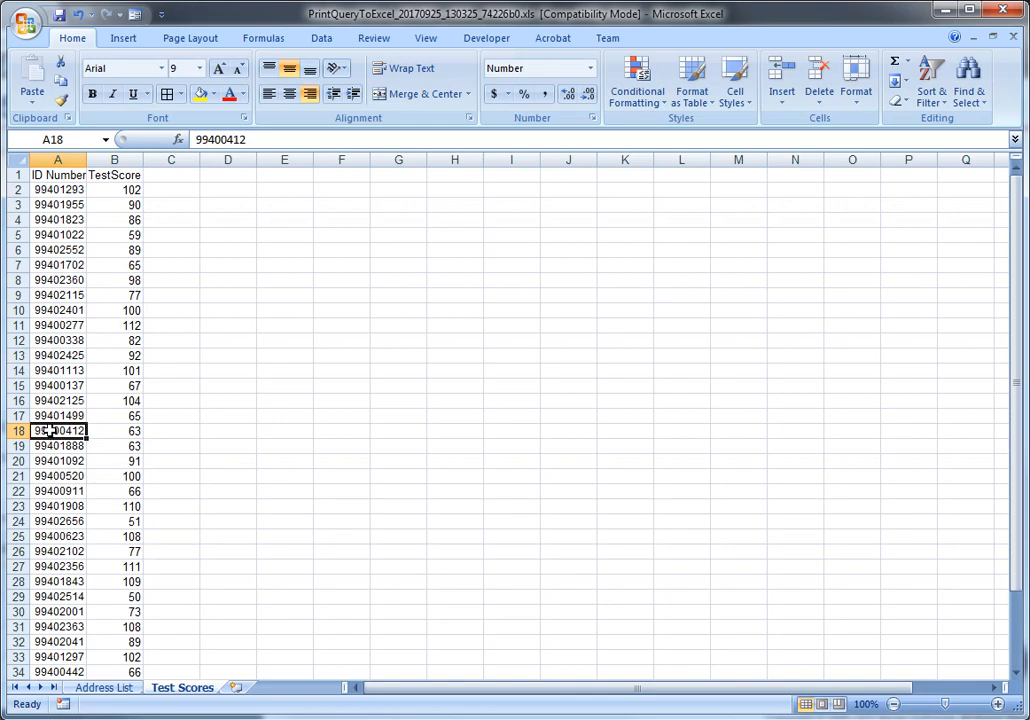
{"action": "left_click", "coordinate": [136, 433]}
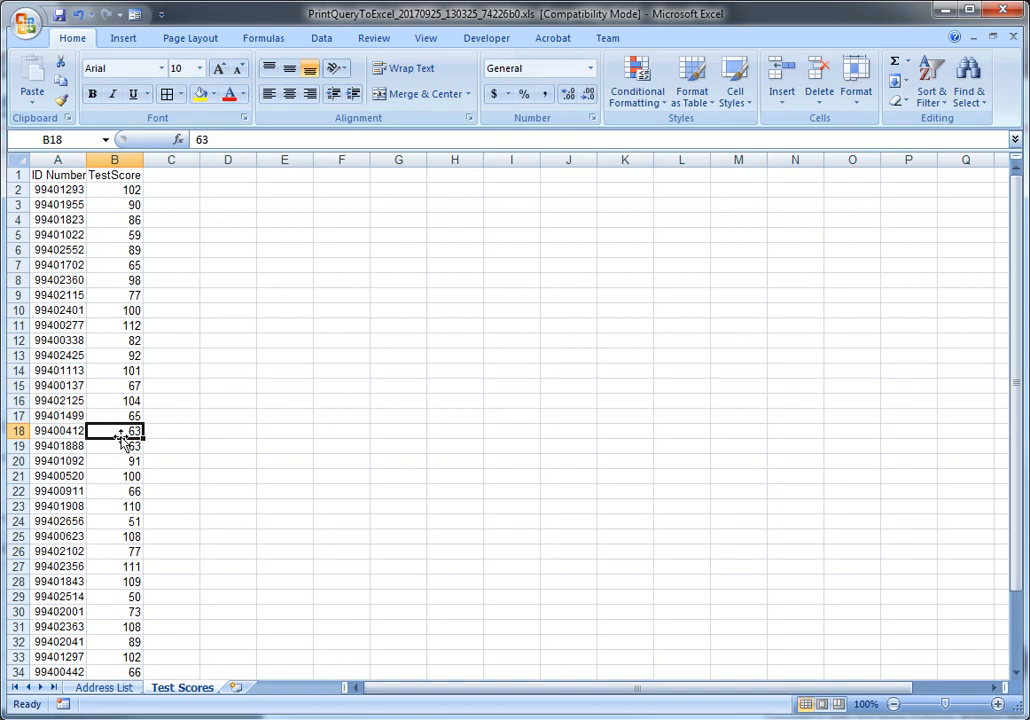
{"action": "left_click", "coordinate": [112, 689]}
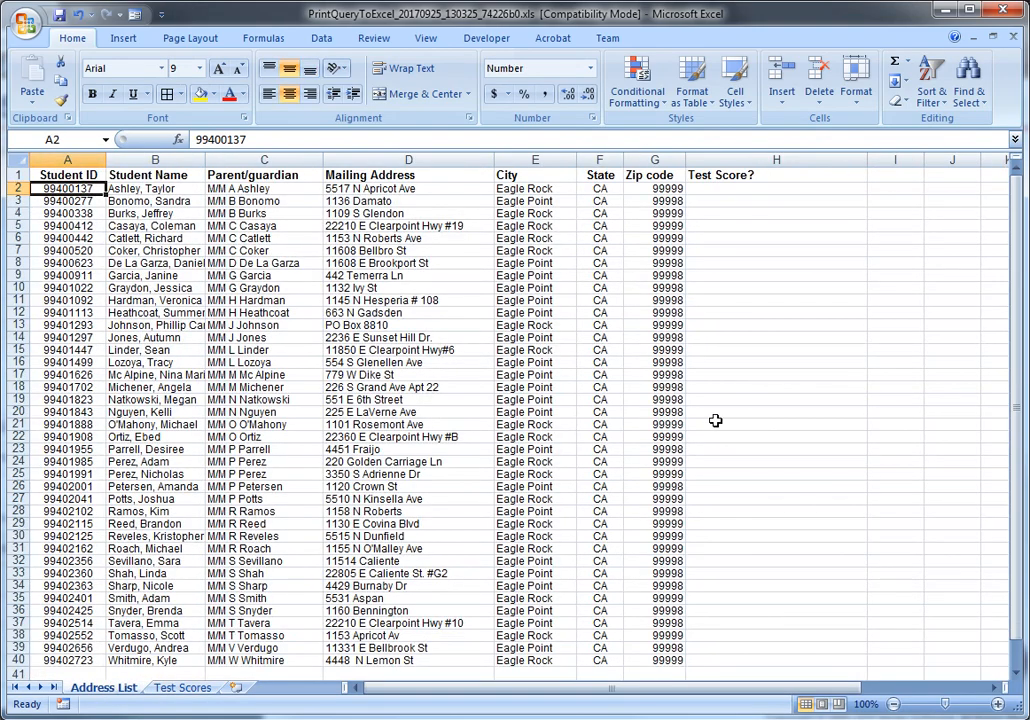
Review the student data in A1:G40 of Address List and the ID Number and TestScore columns on the Test Scores sheet
{"action": "left_click", "coordinate": [709, 190]}
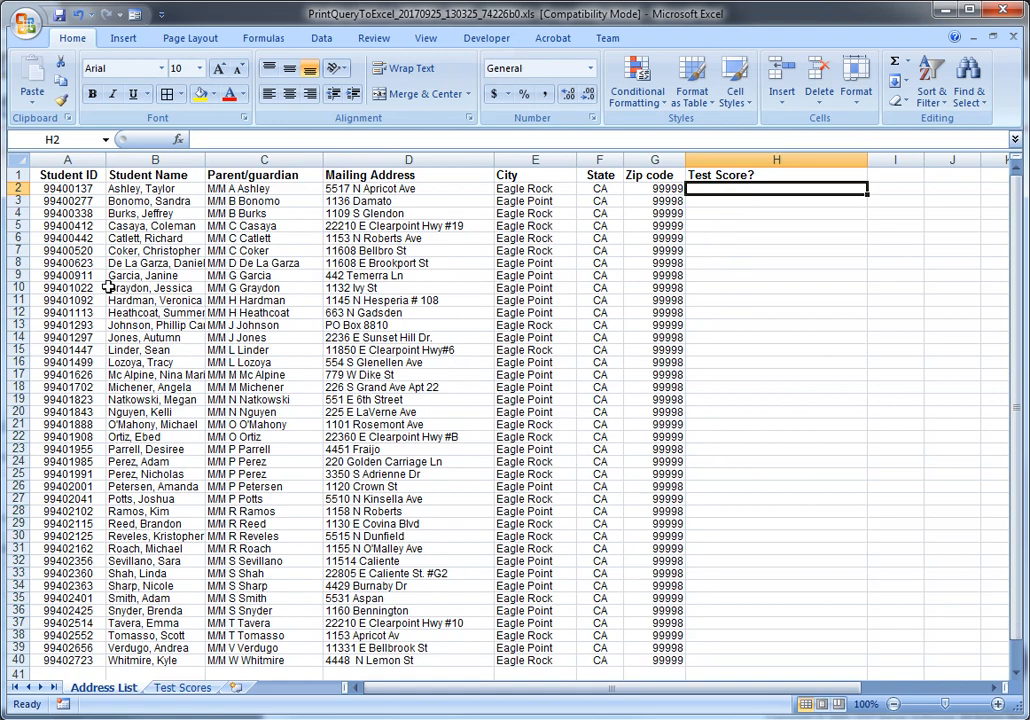
{"action": "left_click_drag", "start_coordinate": [55, 176], "coordinate": [668, 662]}
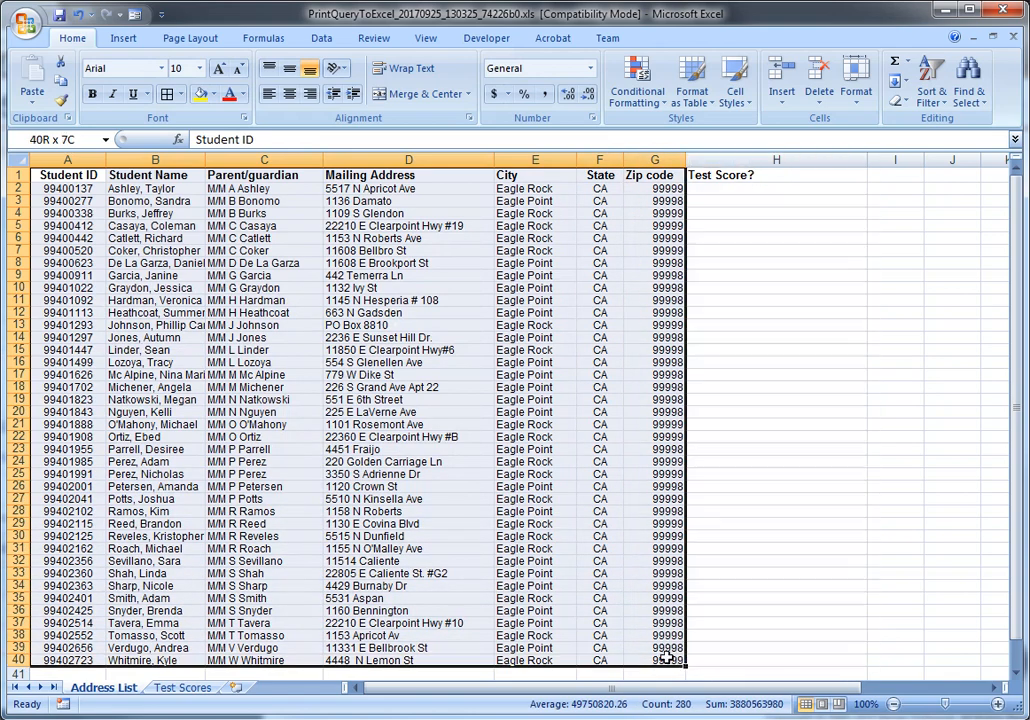
{"action": "left_click", "coordinate": [152, 276]}
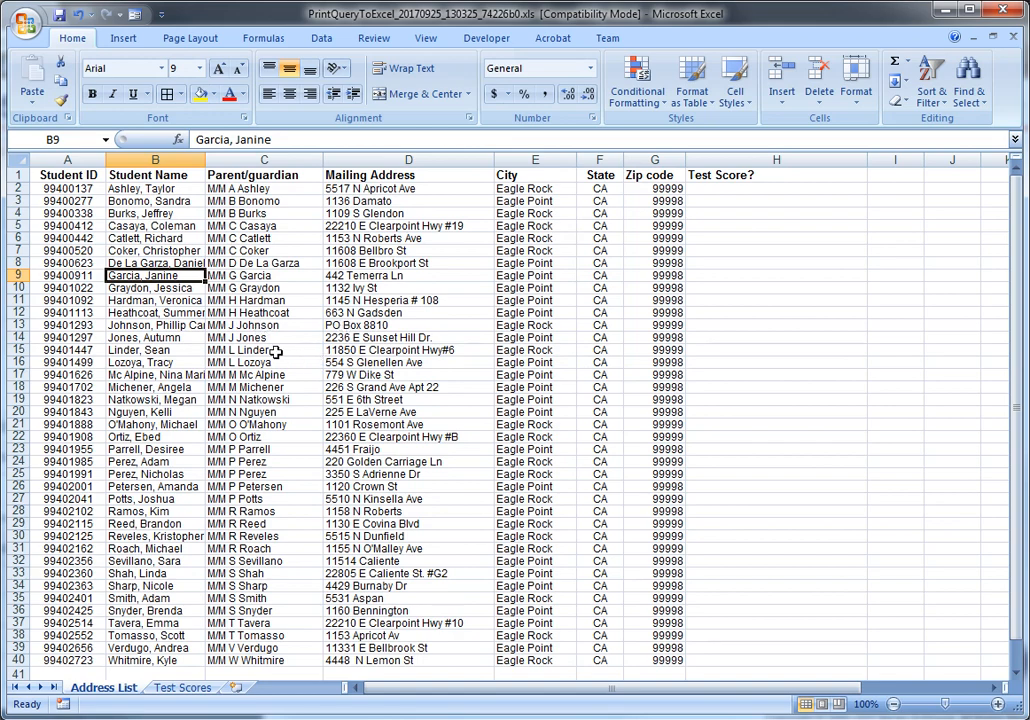
{"action": "left_click", "coordinate": [180, 688]}
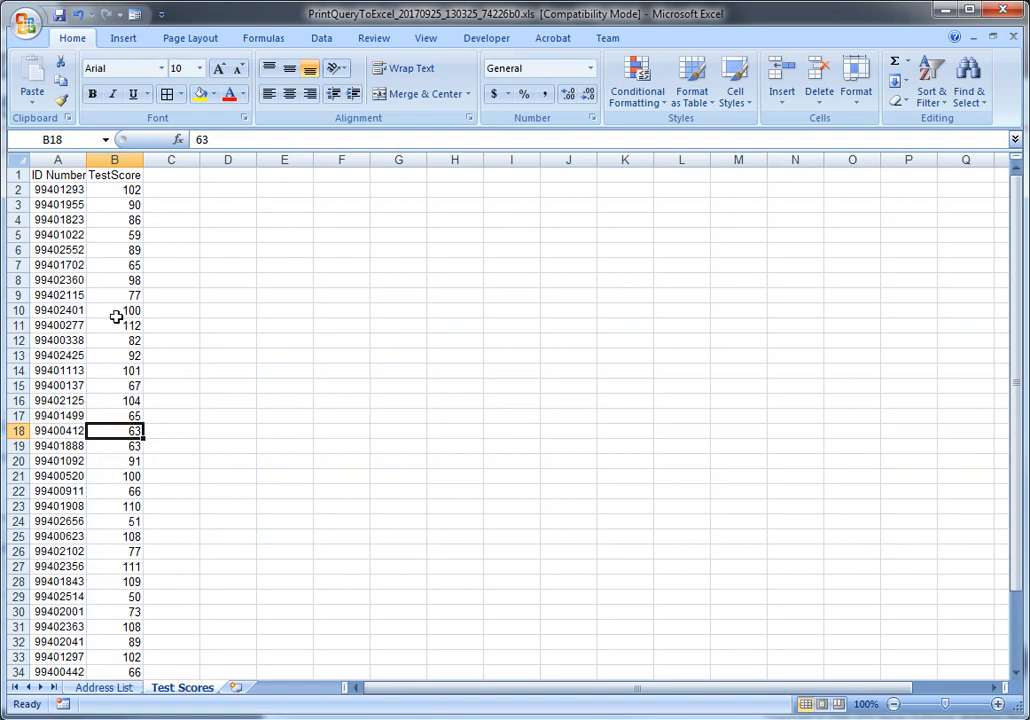
{"action": "left_click", "coordinate": [242, 351]}
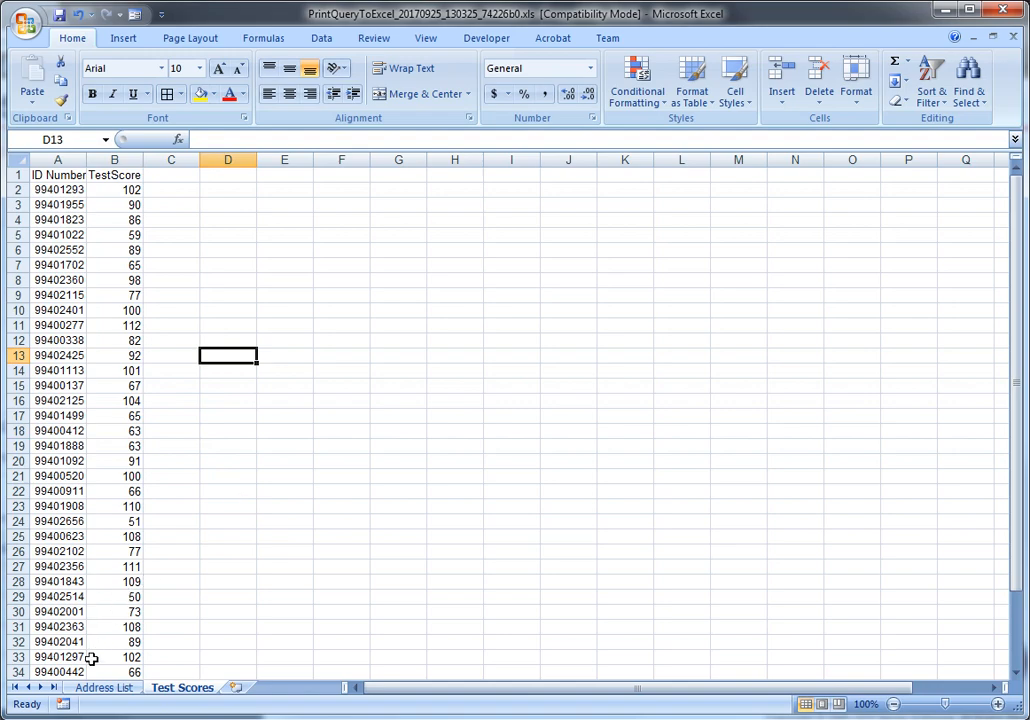
{"action": "left_click", "coordinate": [100, 688]}
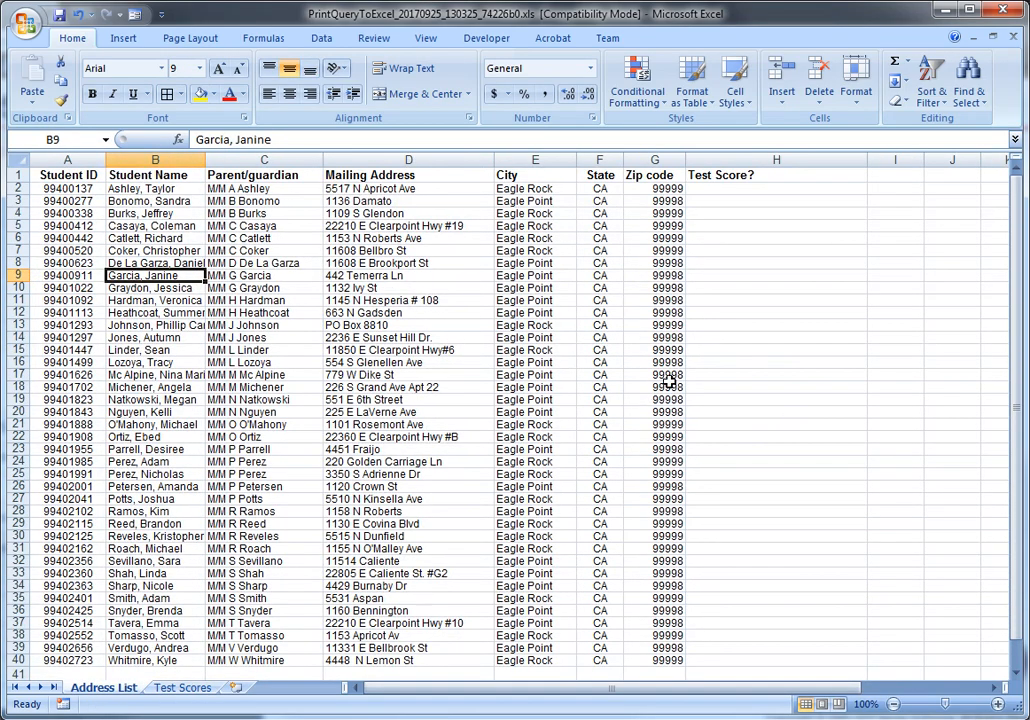
{"action": "left_click", "coordinate": [180, 688]}
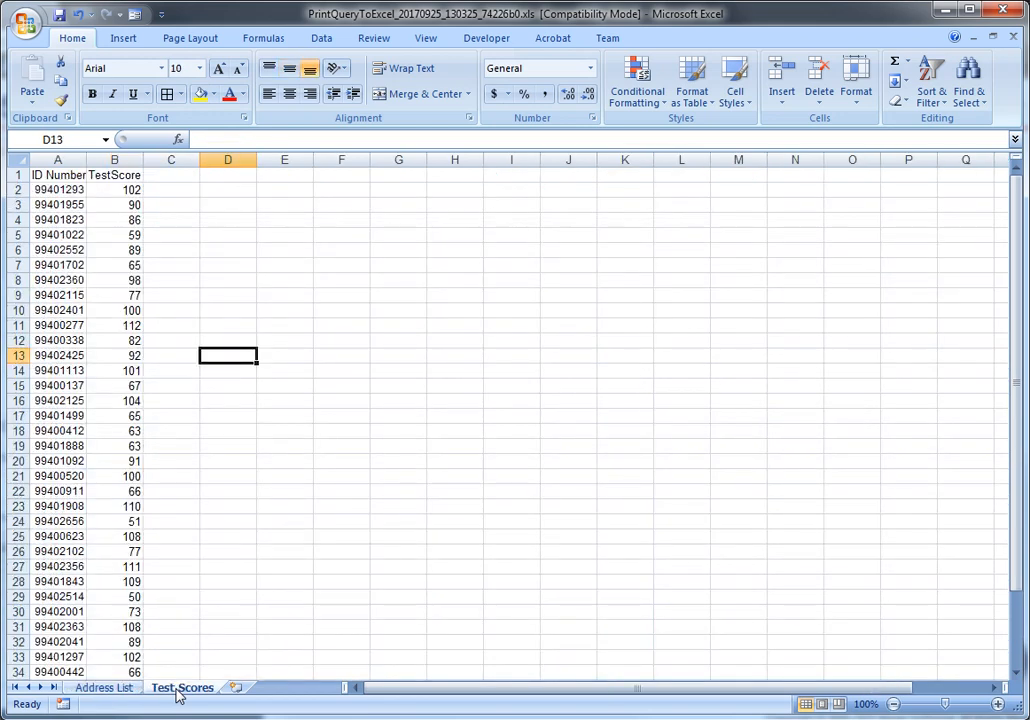
{"action": "left_click", "coordinate": [110, 690]}
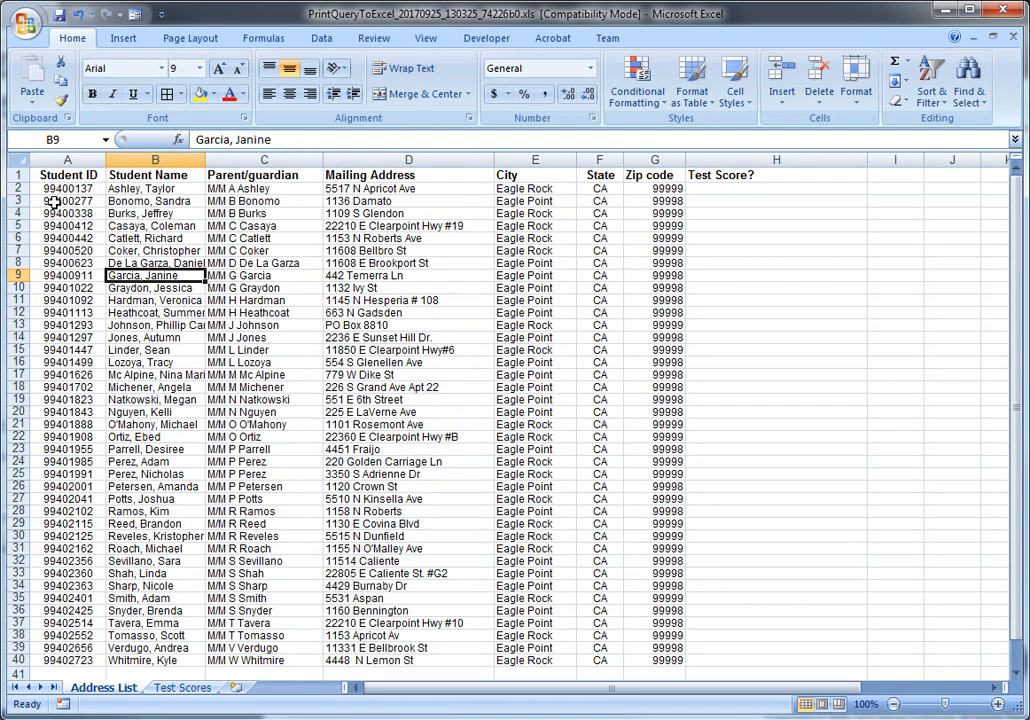
Examine how Address List student IDs can be matched to rows on the Test Scores sheet to find each student's score
{"action": "left_click", "coordinate": [60, 190]}
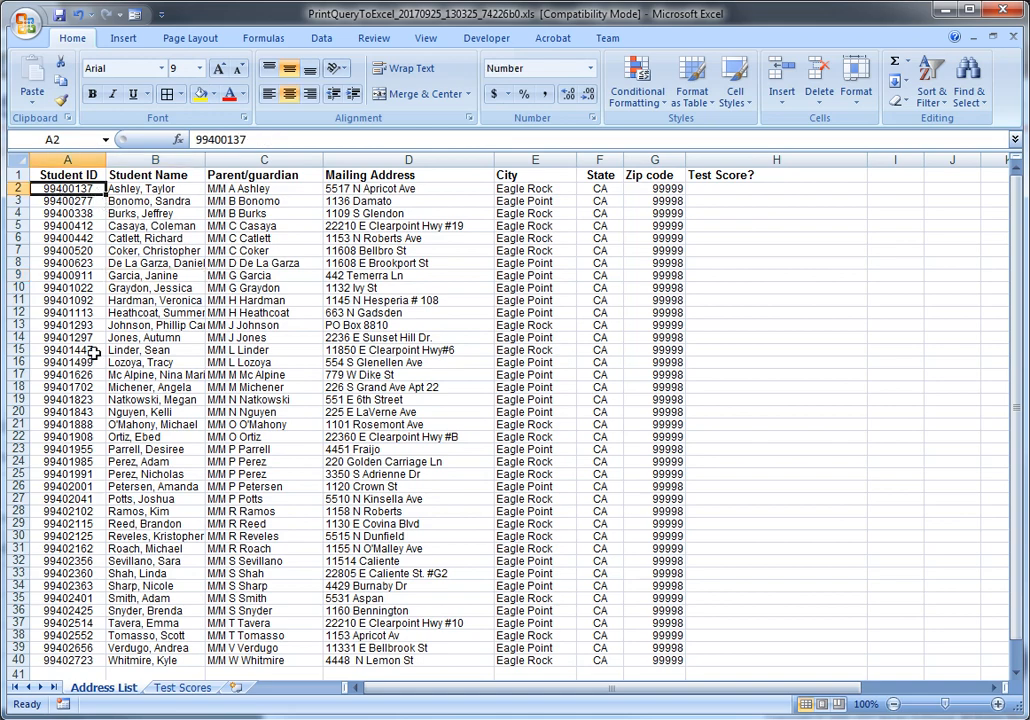
{"action": "left_click", "coordinate": [165, 688]}
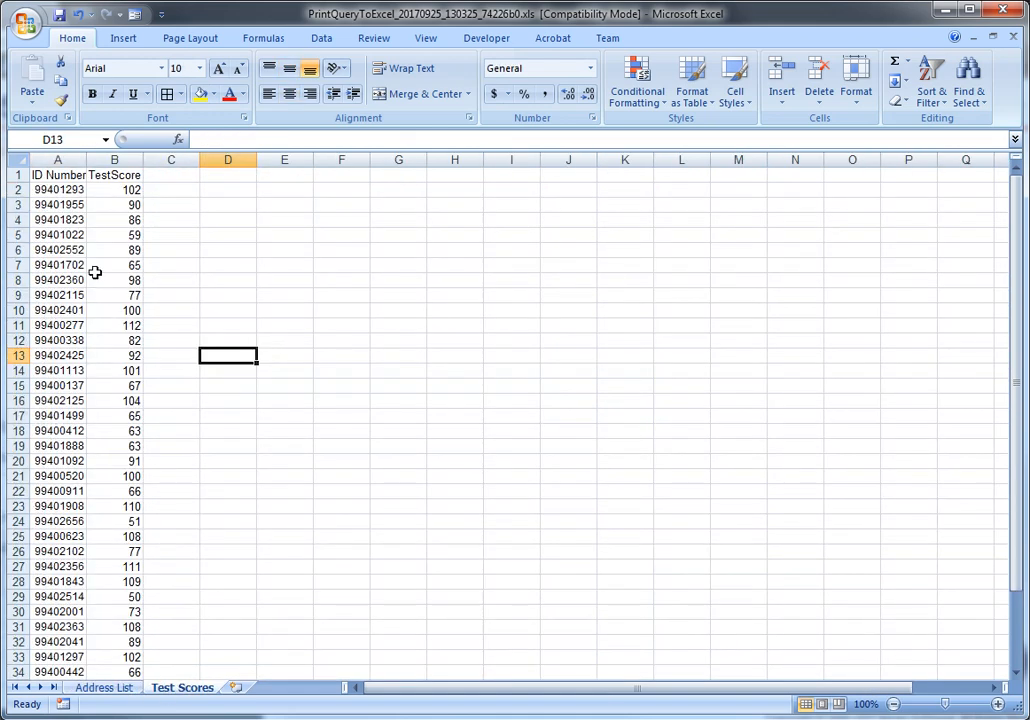
{"action": "left_click", "coordinate": [77, 309]}
{"action": "scroll", "coordinate": [75, 308], "scroll_direction": "down", "scroll_amount": 2}
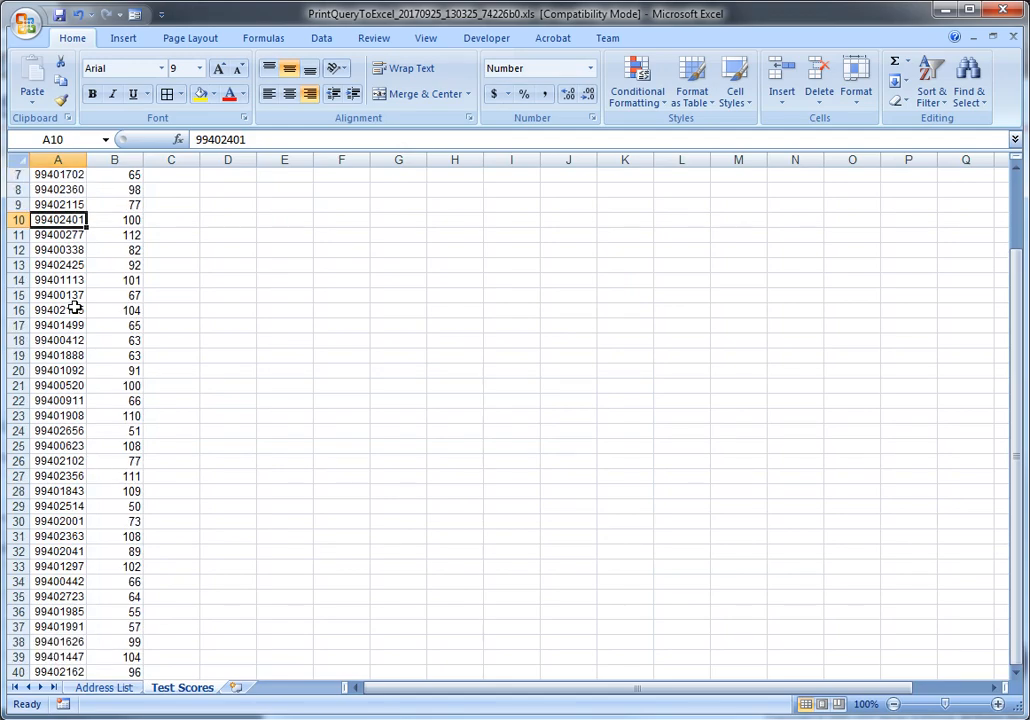
{"action": "scroll", "coordinate": [75, 309], "scroll_direction": "up", "scroll_amount": 2}
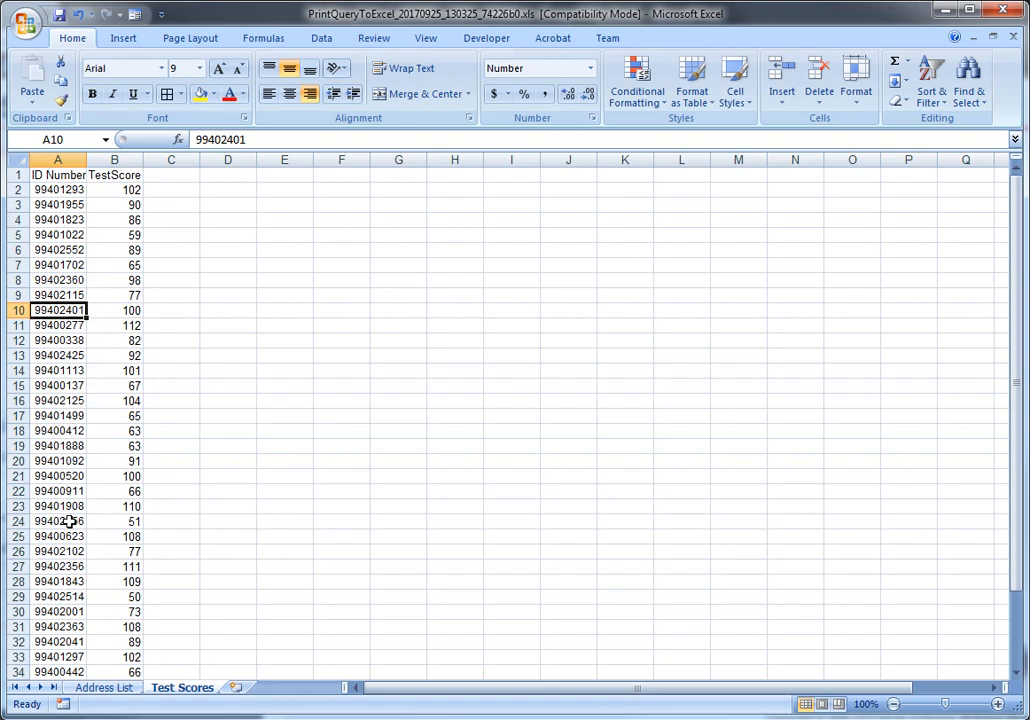
{"action": "scroll", "coordinate": [70, 521], "scroll_direction": "down", "scroll_amount": 1}
{"action": "scroll", "coordinate": [70, 521], "scroll_direction": "down", "scroll_amount": 3}
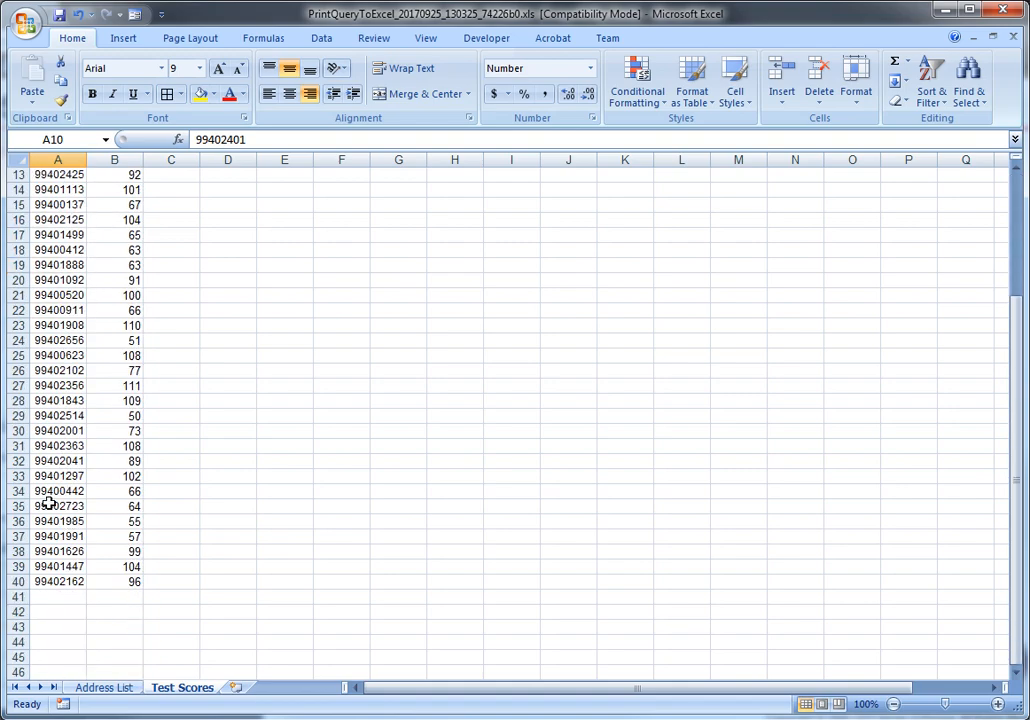
{"action": "left_click", "coordinate": [58, 400]}
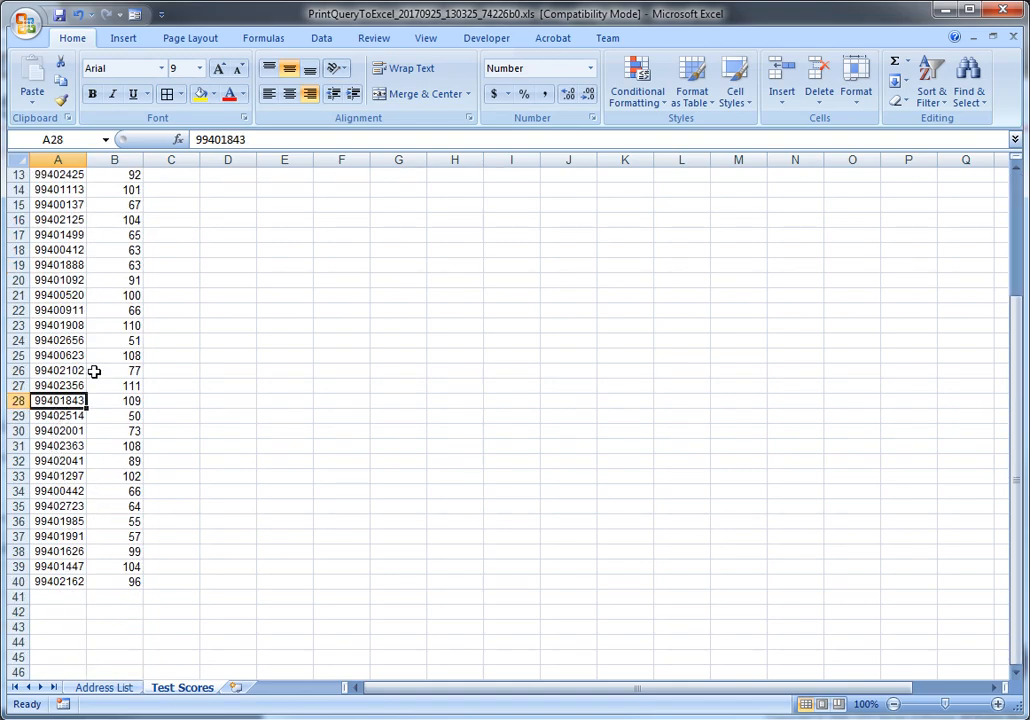
{"action": "left_click", "coordinate": [124, 400]}
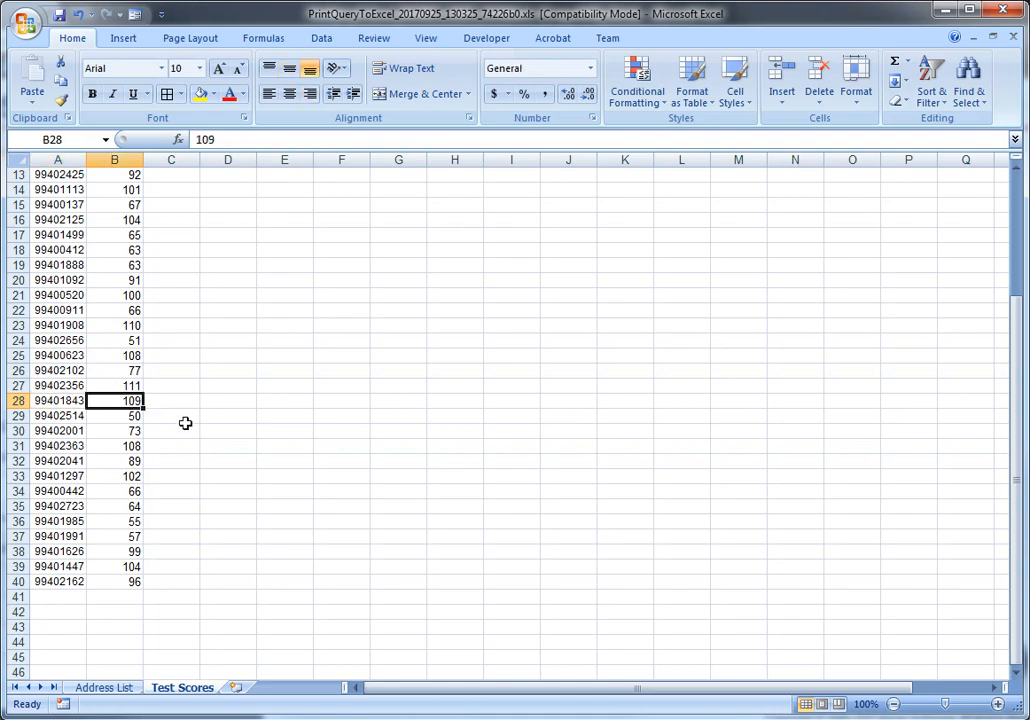
{"action": "left_click", "coordinate": [103, 688]}
{"action": "left_click", "coordinate": [722, 190]}
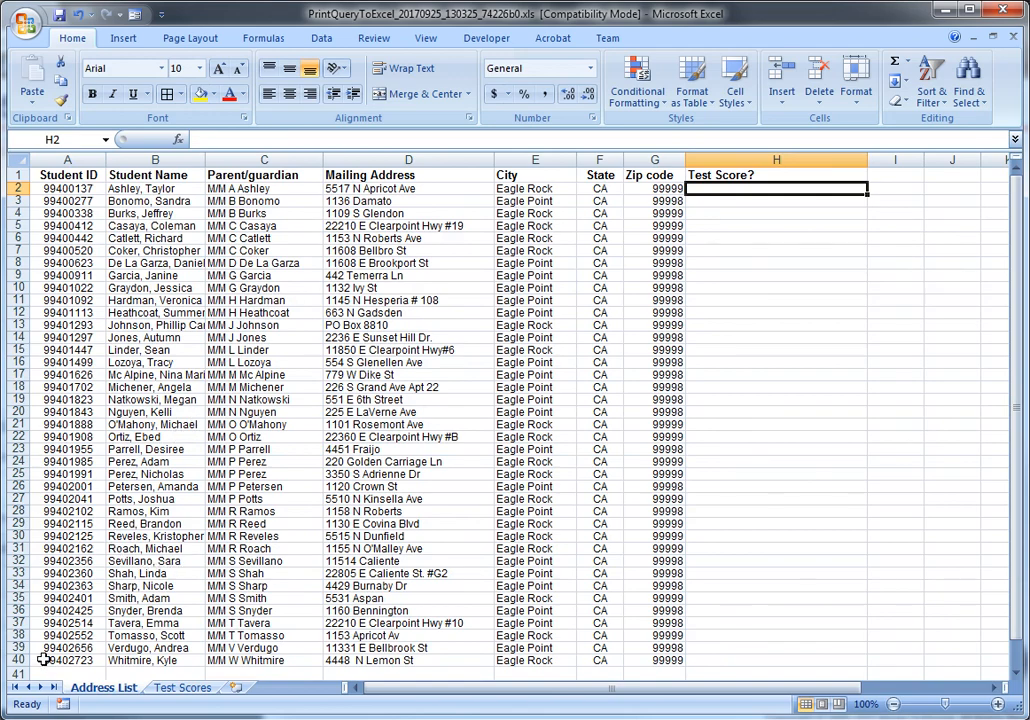
{"action": "left_click", "coordinate": [14, 661]}
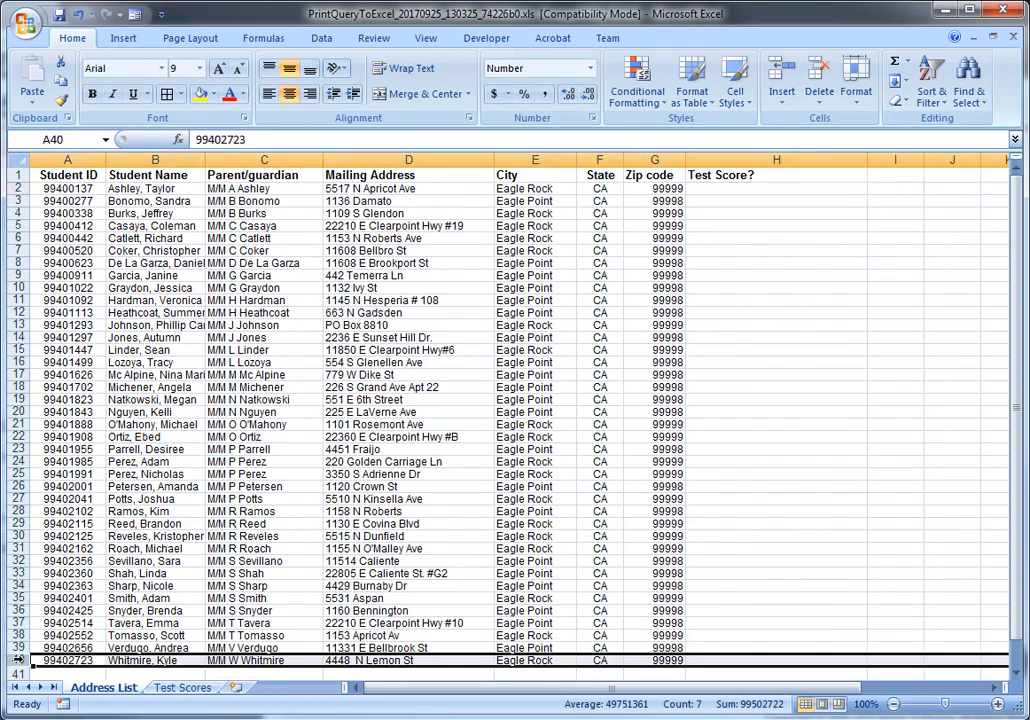
{"action": "left_click", "coordinate": [106, 610]}
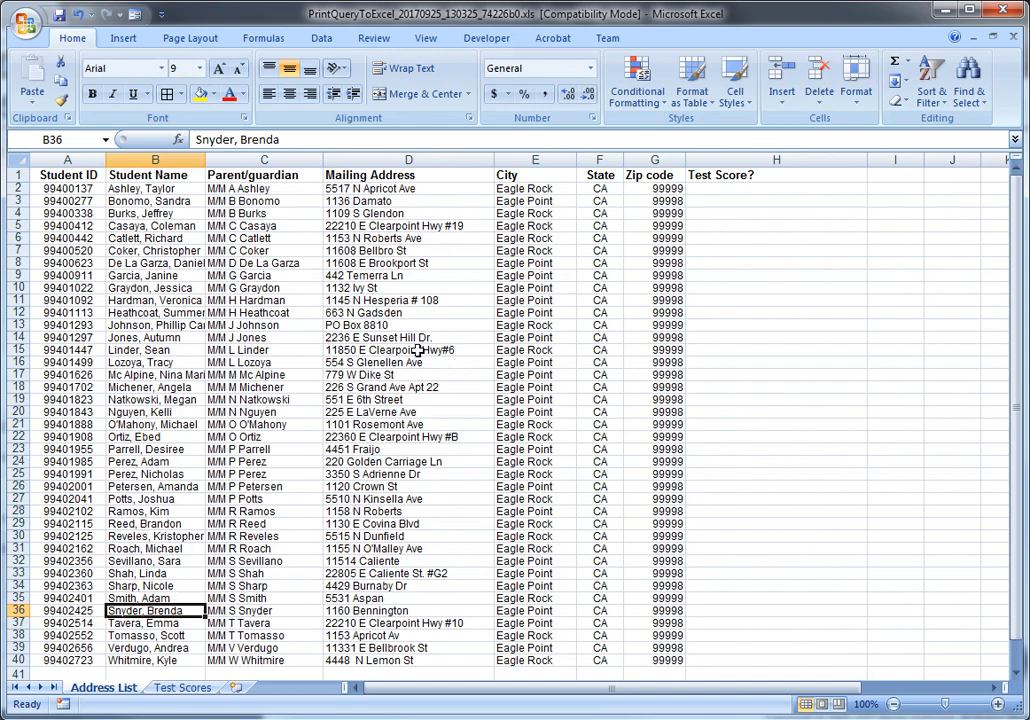
Start a VLOOKUP formula in H2 of Address List with the student ID in A2 as the lookup value
{"action": "left_click", "coordinate": [739, 186]}
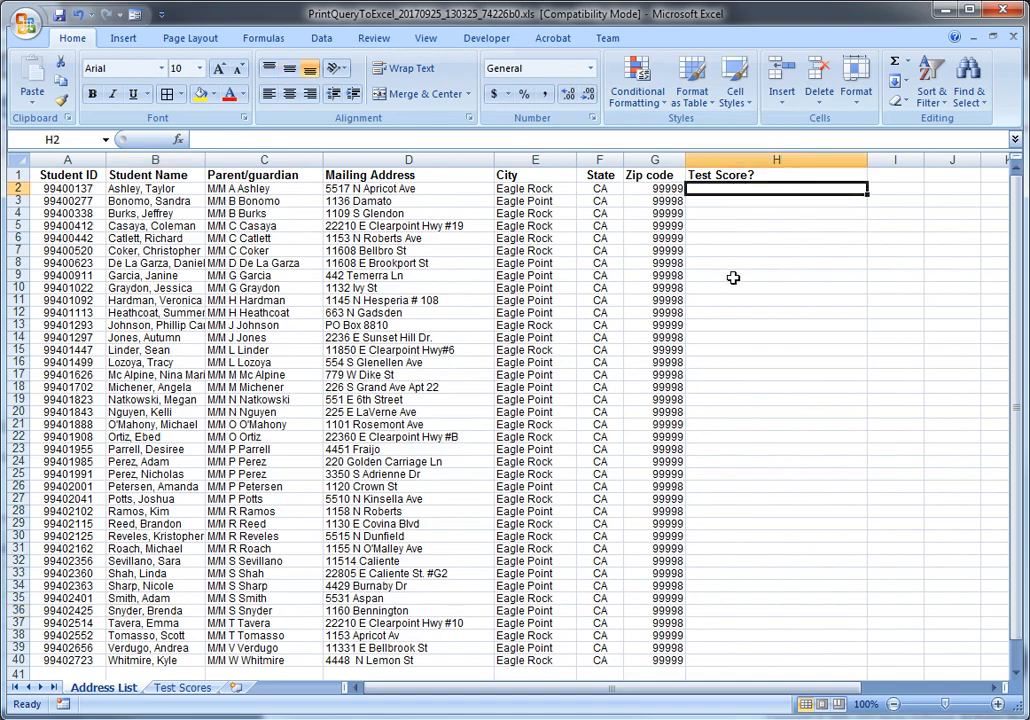
{"action": "type", "text": "="}
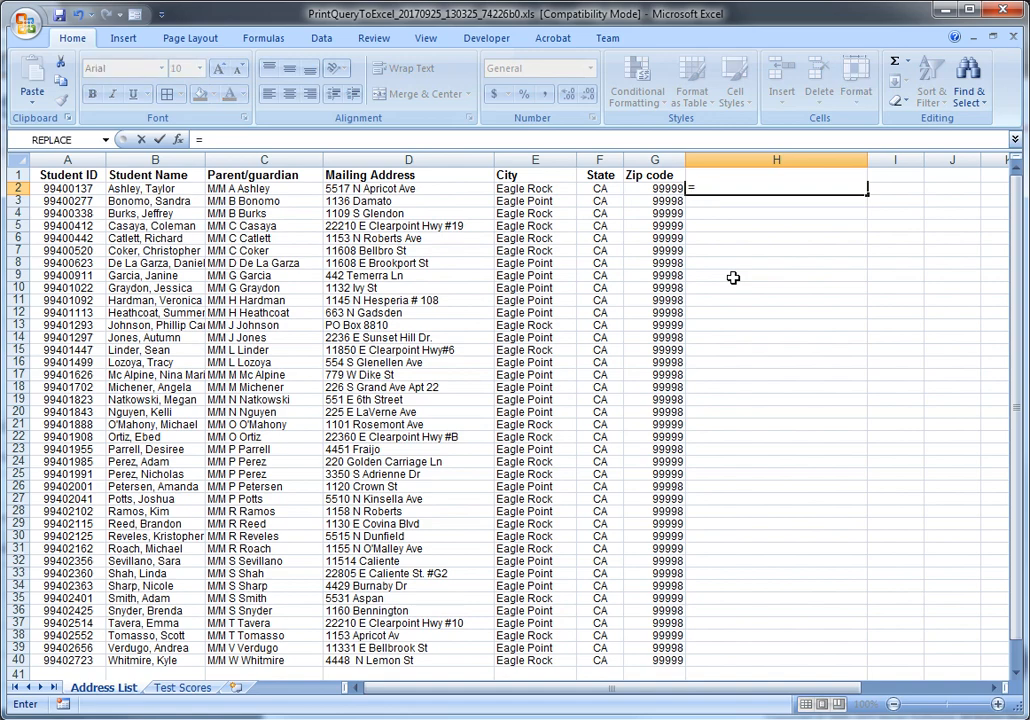
{"action": "type", "text": "vlookup"}
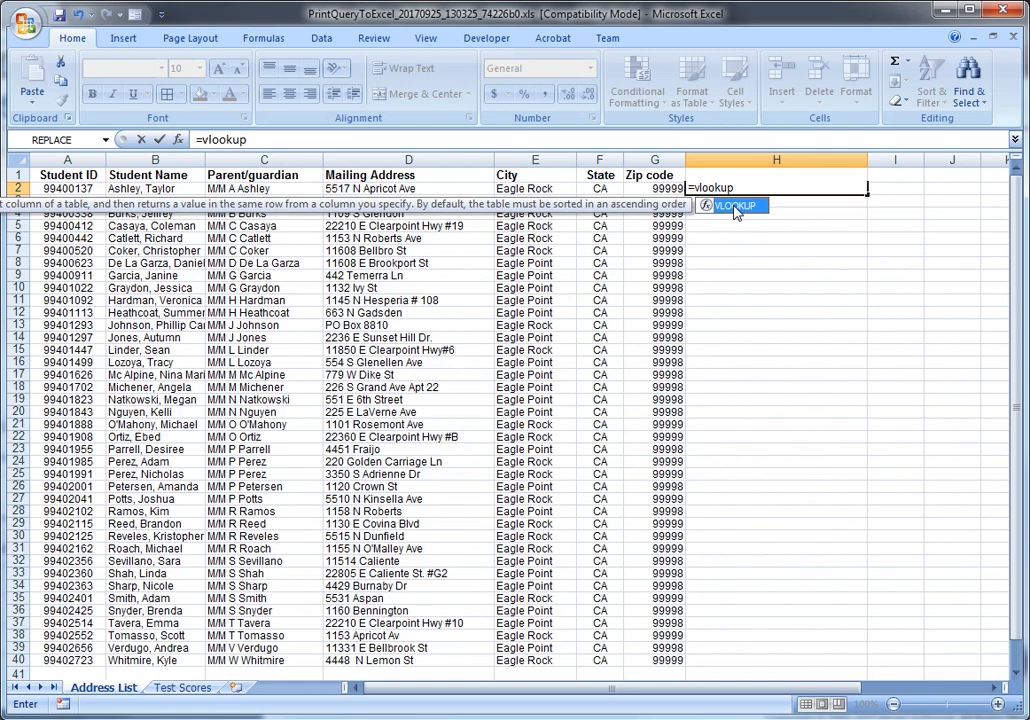
{"action": "type", "text": "("}
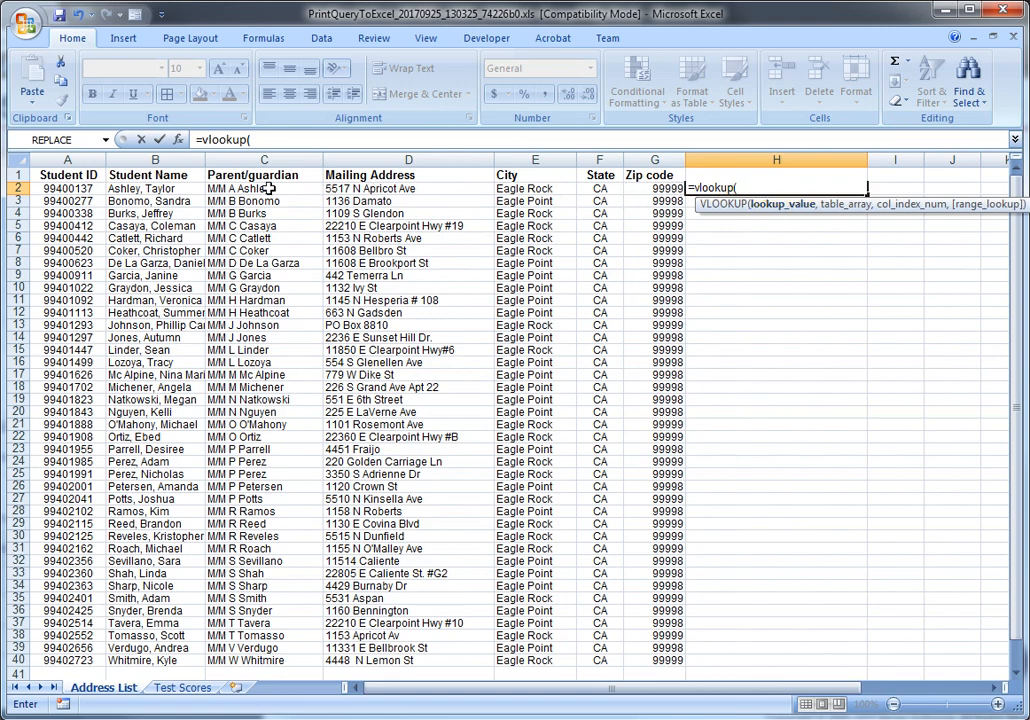
{"action": "left_click", "coordinate": [73, 188]}
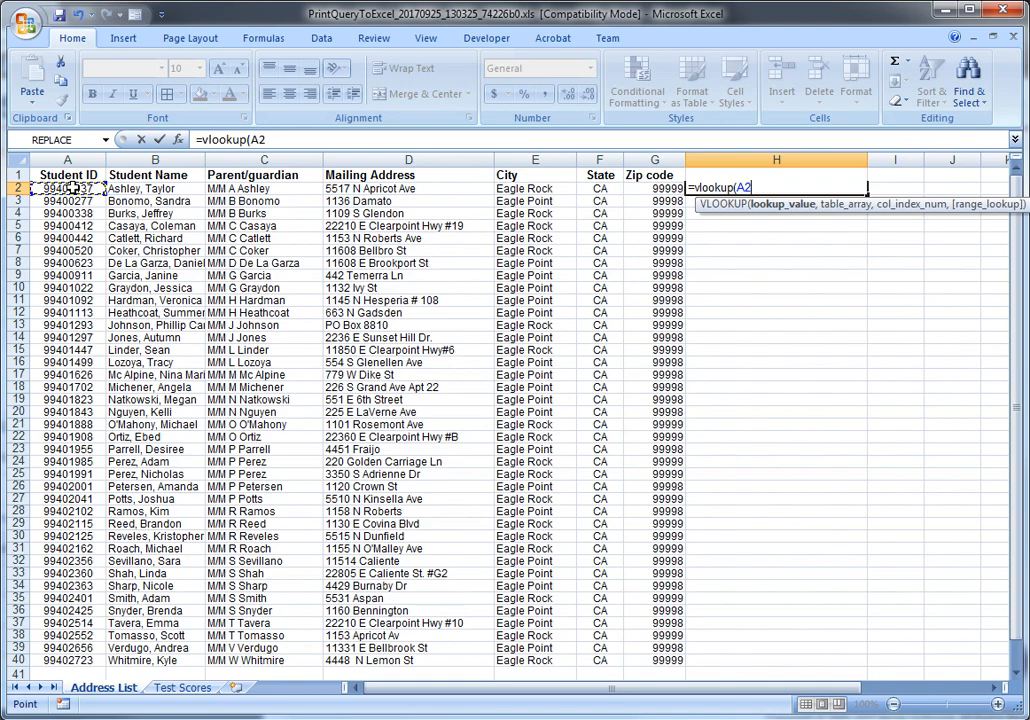
{"action": "type", "text": ","}
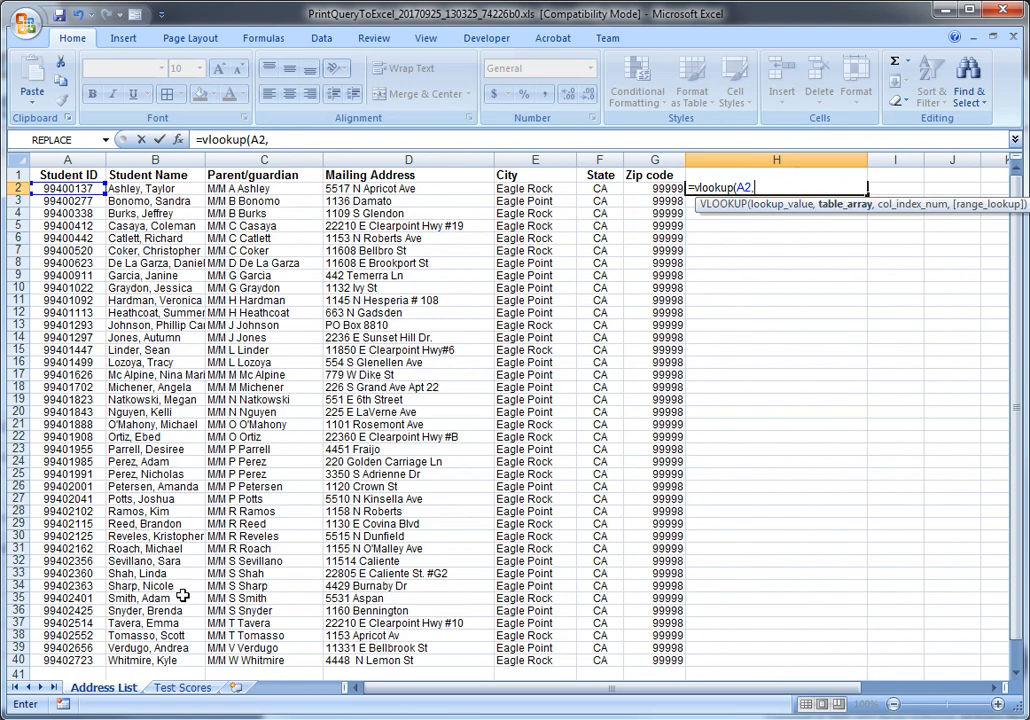
Set the VLOOKUP's table array to columns A:B of the Test Scores sheet
{"action": "left_click", "coordinate": [182, 689]}
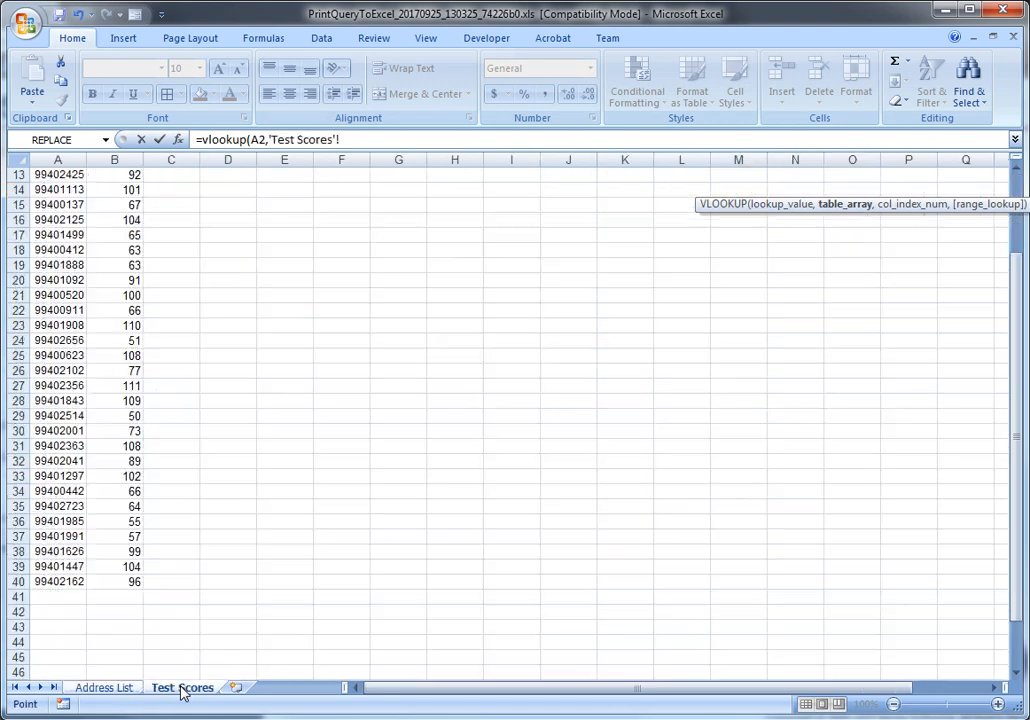
{"action": "left_click", "coordinate": [43, 157]}
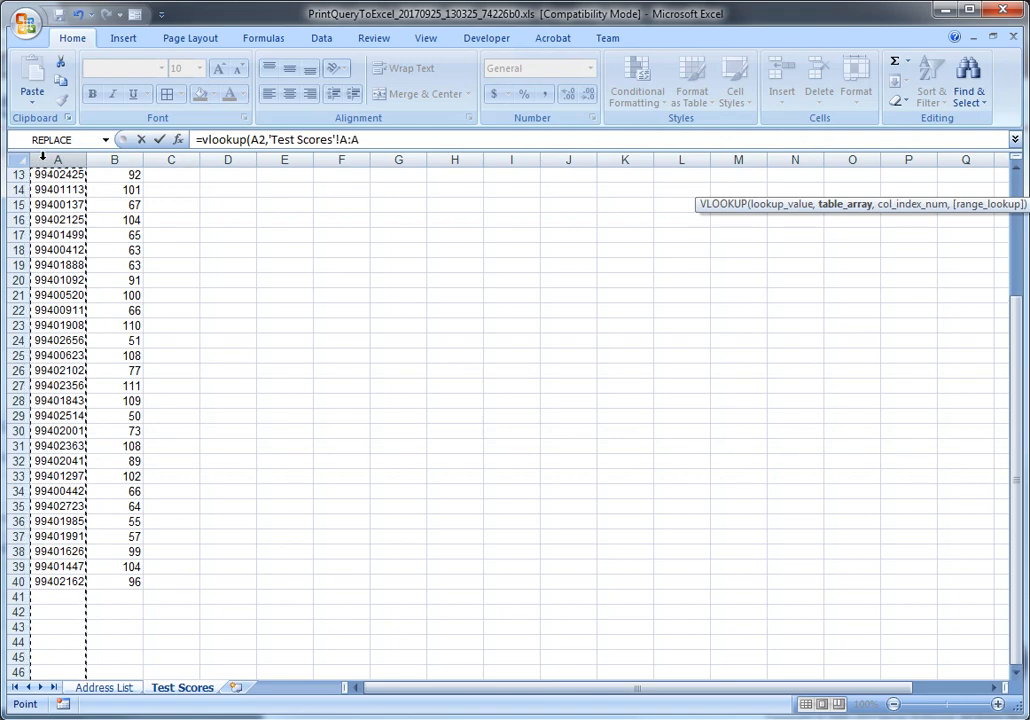
{"action": "left_click_drag", "start_coordinate": [43, 157], "coordinate": [108, 153]}
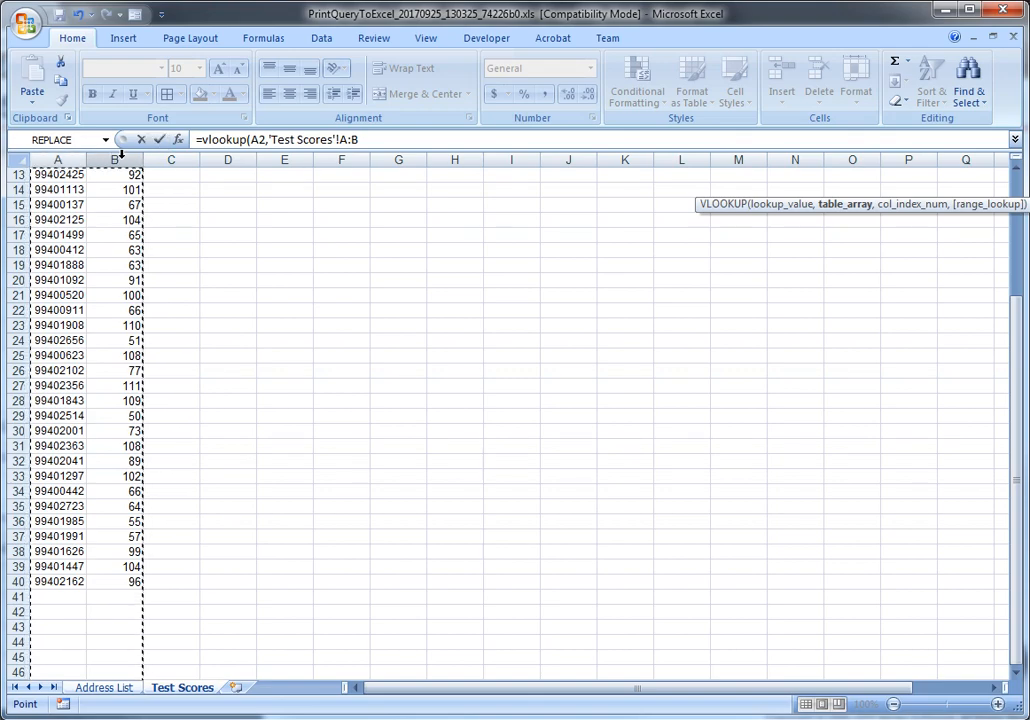
{"action": "type", "text": ","}
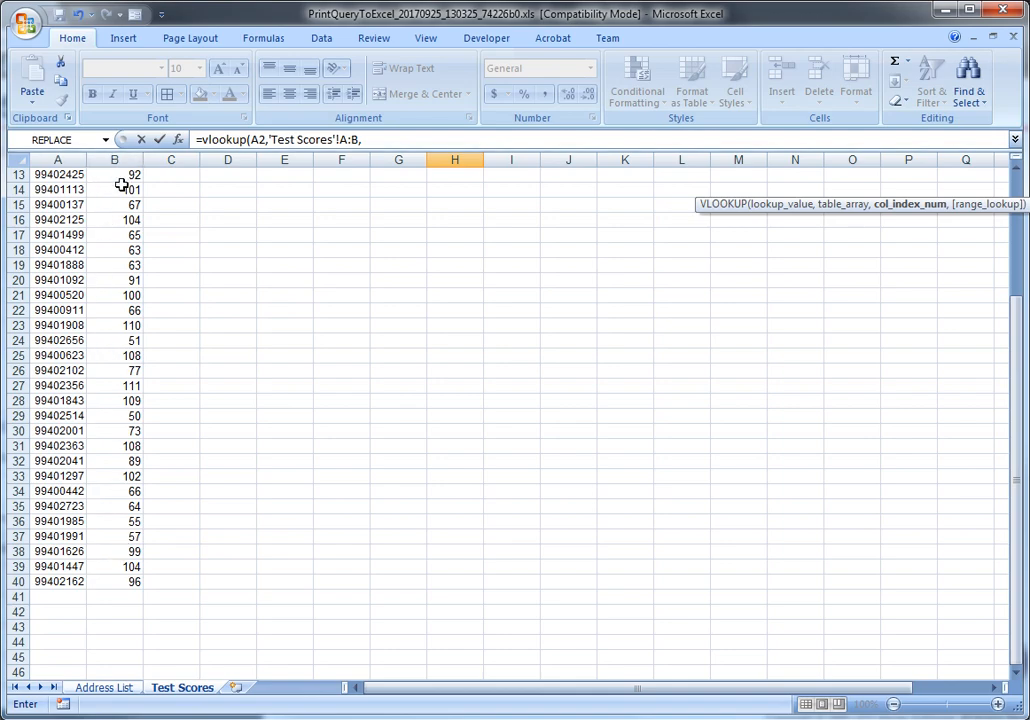
Complete the VLOOKUP with column index 2 and FALSE for an exact match, then enter the formula
{"action": "type", "text": "2,"}
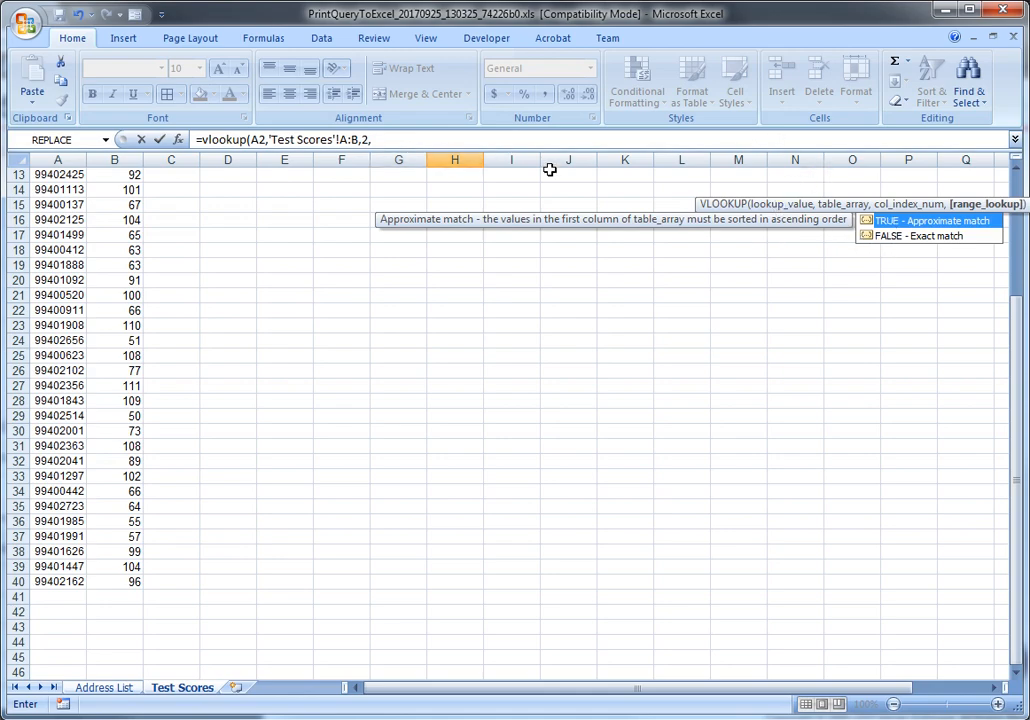
{"action": "left_click", "coordinate": [899, 240]}
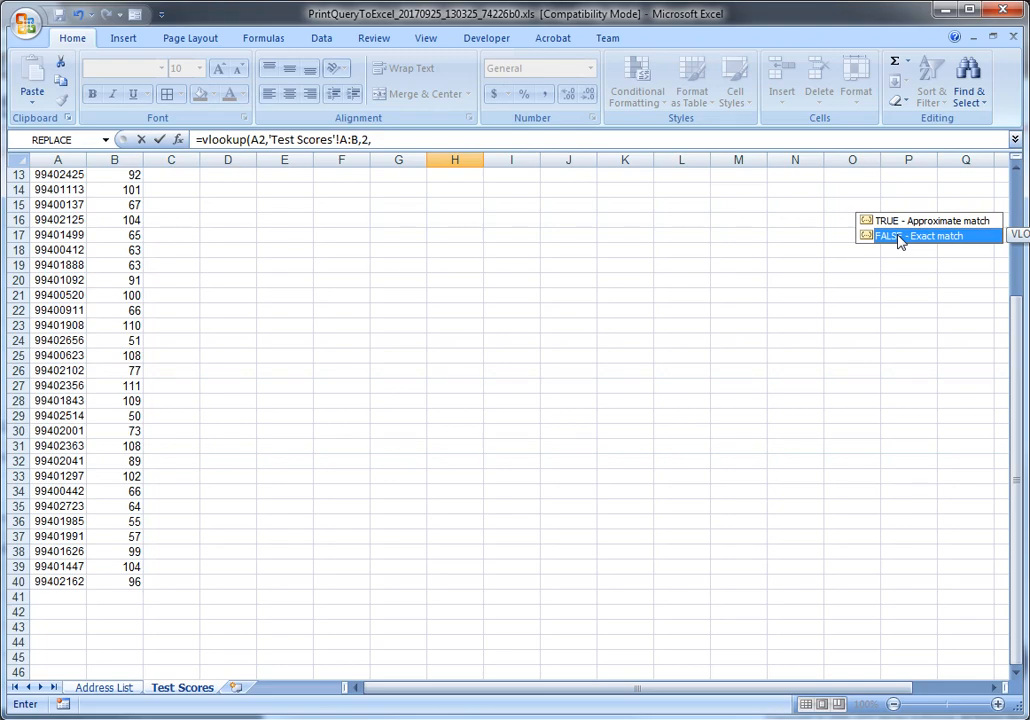
{"action": "double_click", "coordinate": [899, 237]}
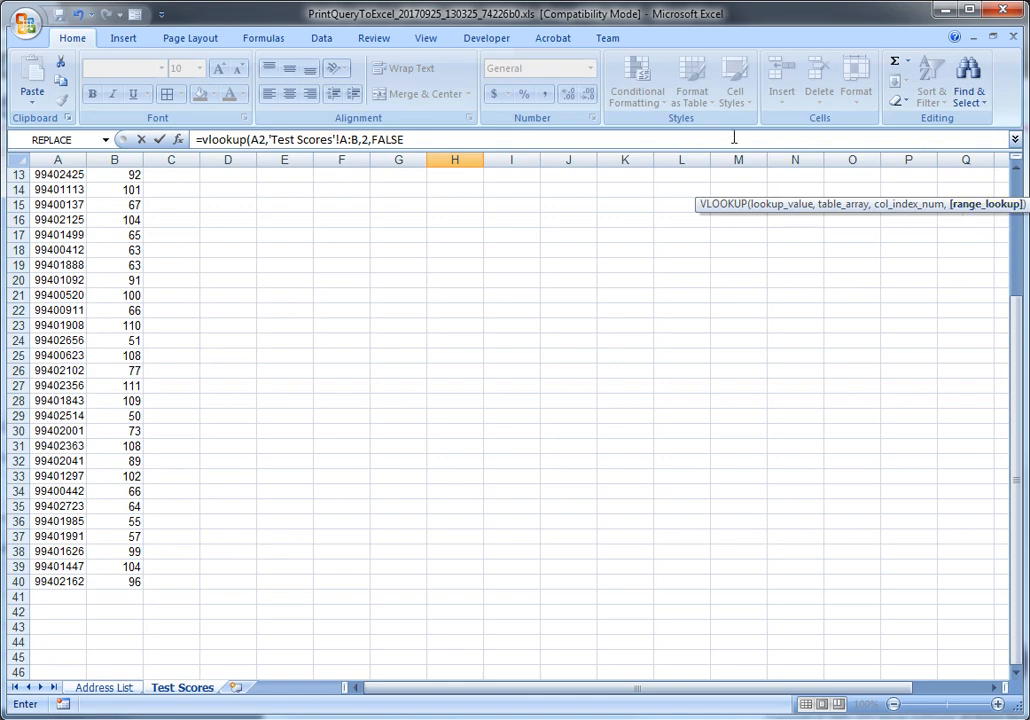
{"action": "left_click", "coordinate": [428, 140]}
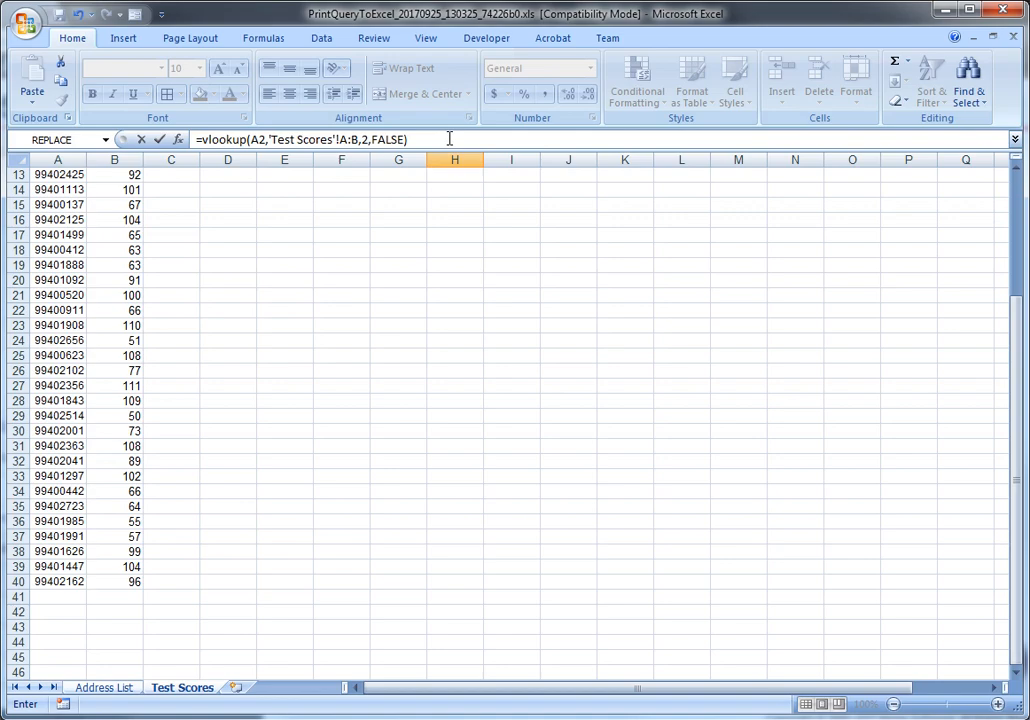
{"action": "key", "text": "Return"}
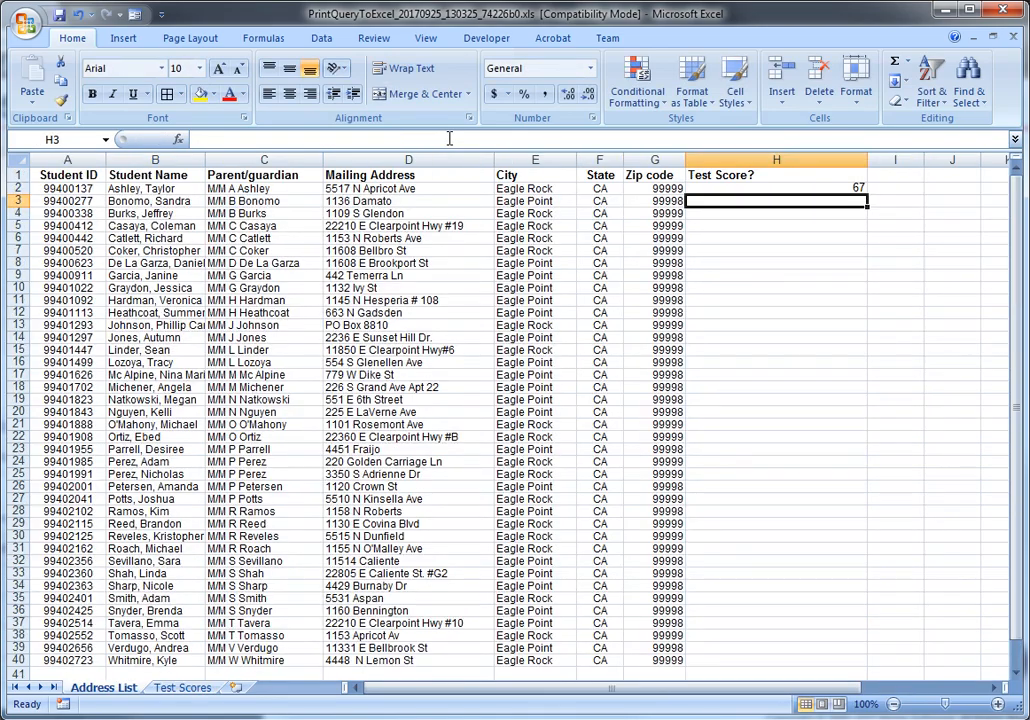
Check H2's lookup result by finding the student ID from A2 and its score on the Test Scores sheet
{"action": "left_click", "coordinate": [834, 188]}
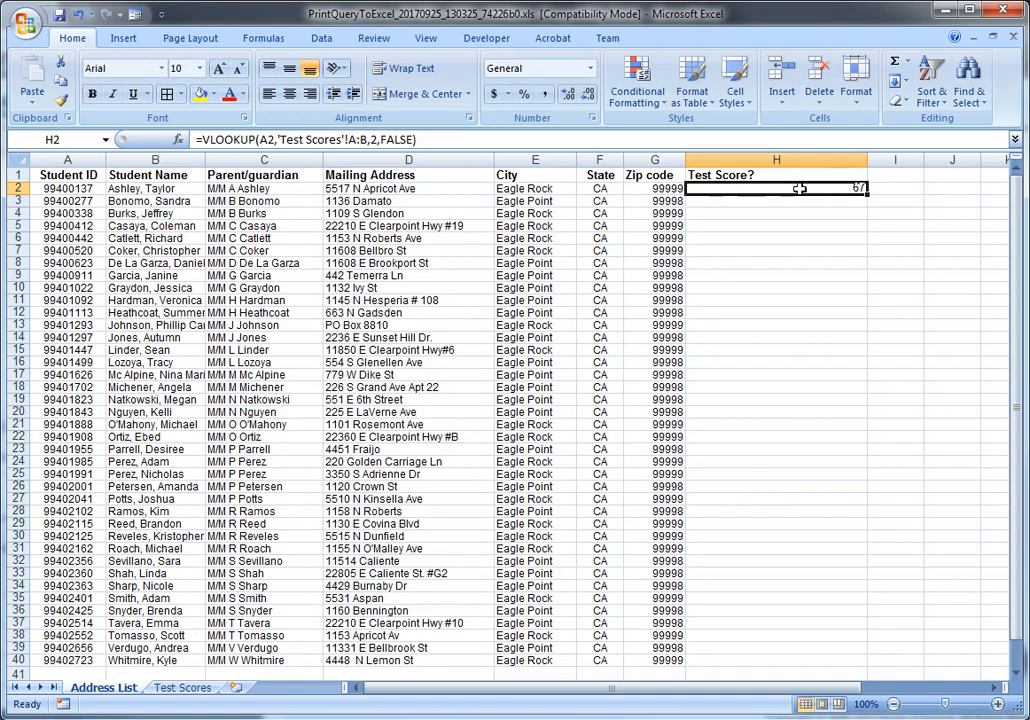
{"action": "left_click", "coordinate": [66, 188]}
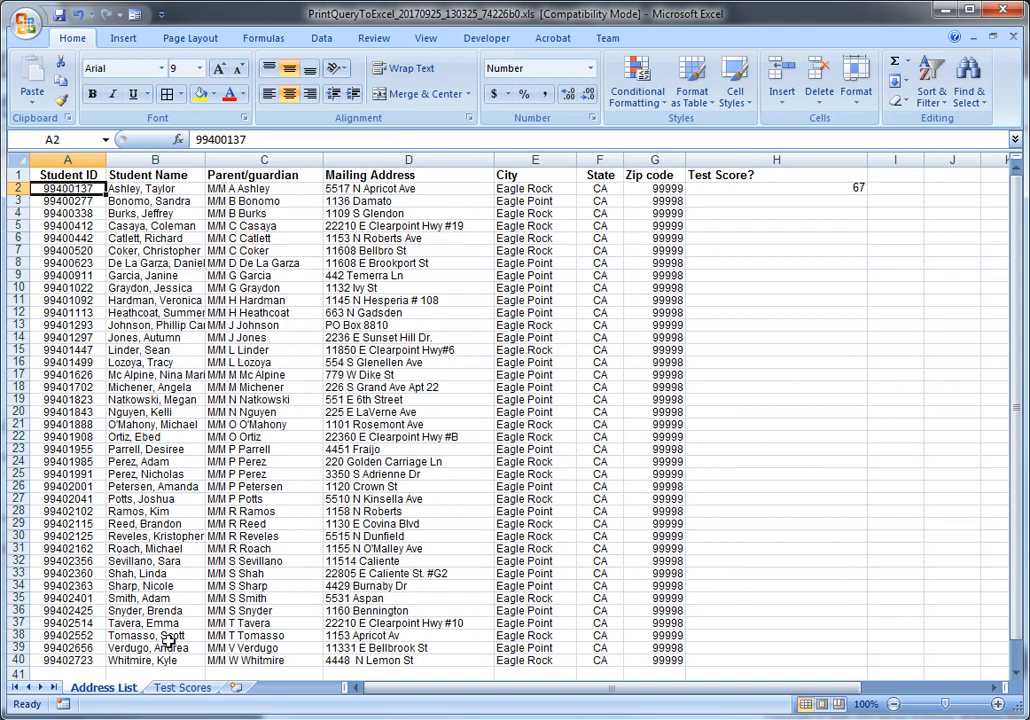
{"action": "left_click", "coordinate": [182, 687]}
{"action": "scroll", "coordinate": [193, 209], "scroll_direction": "up", "scroll_amount": 4}
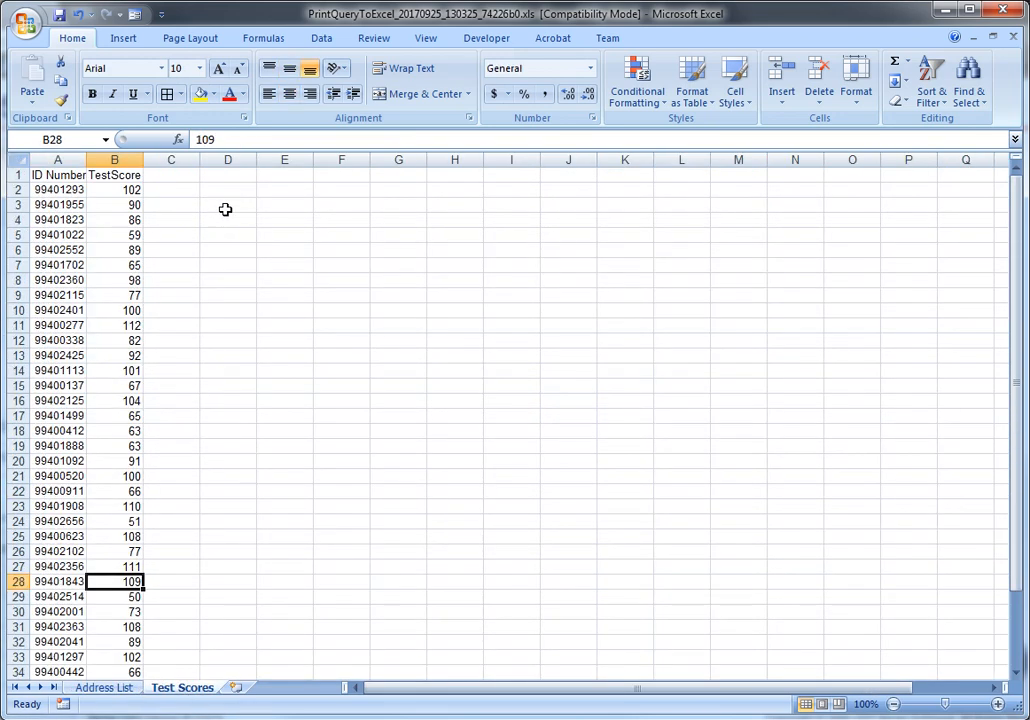
{"action": "scroll", "coordinate": [97, 220], "scroll_direction": "down", "scroll_amount": 1}
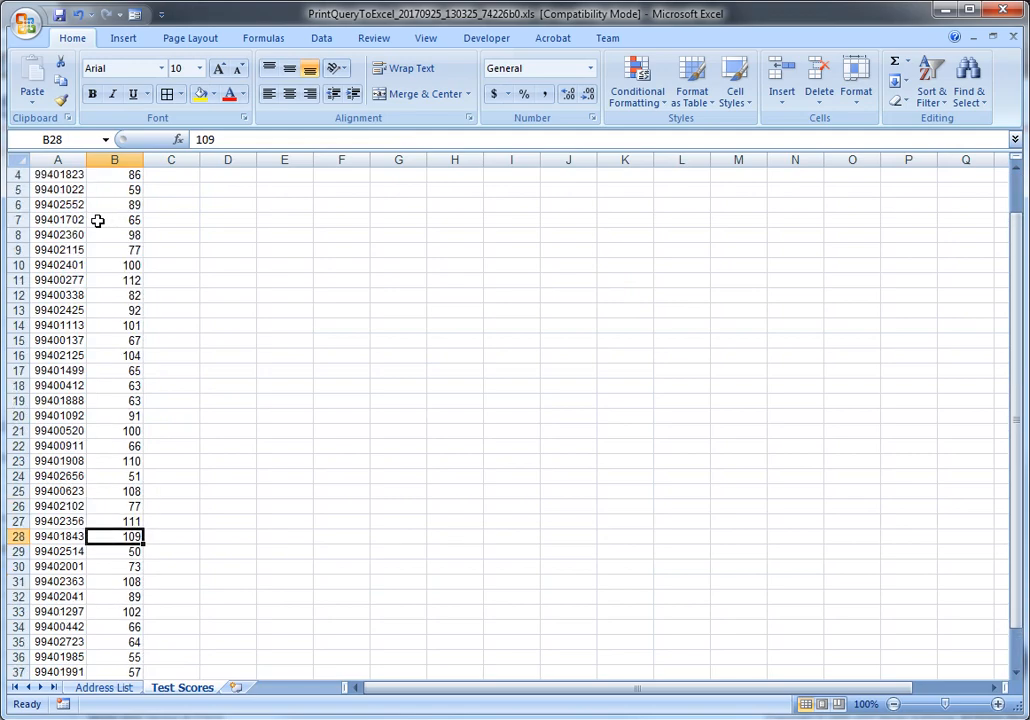
{"action": "scroll", "coordinate": [97, 220], "scroll_direction": "up", "scroll_amount": 1}
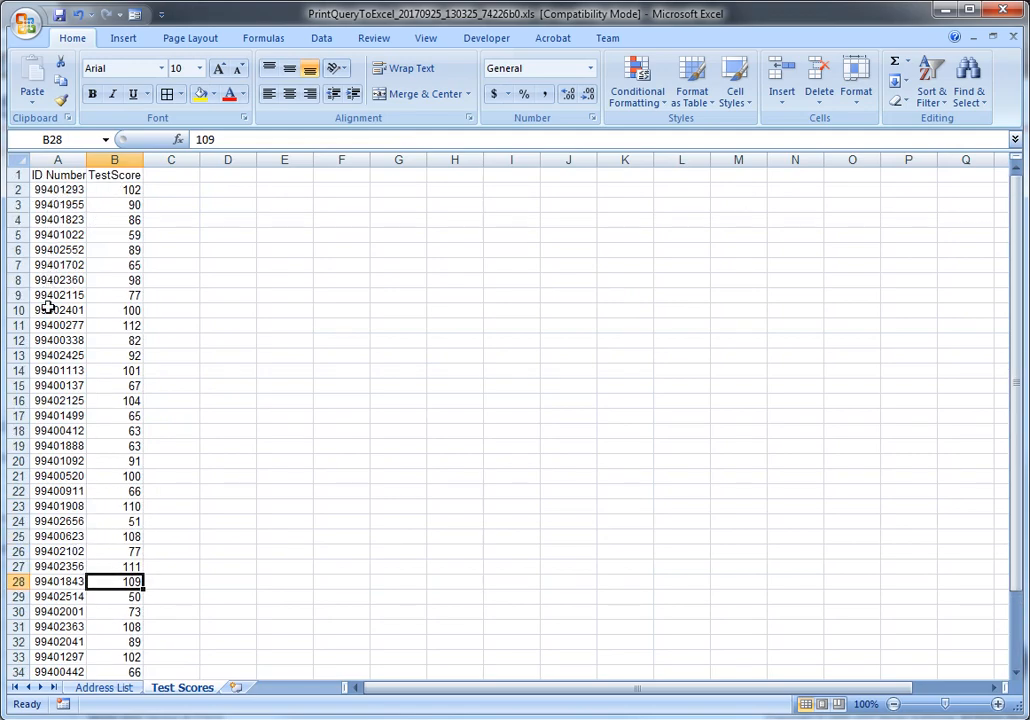
{"action": "scroll", "coordinate": [45, 406], "scroll_direction": "down", "scroll_amount": 2}
{"action": "scroll", "coordinate": [40, 430], "scroll_direction": "down", "scroll_amount": 1}
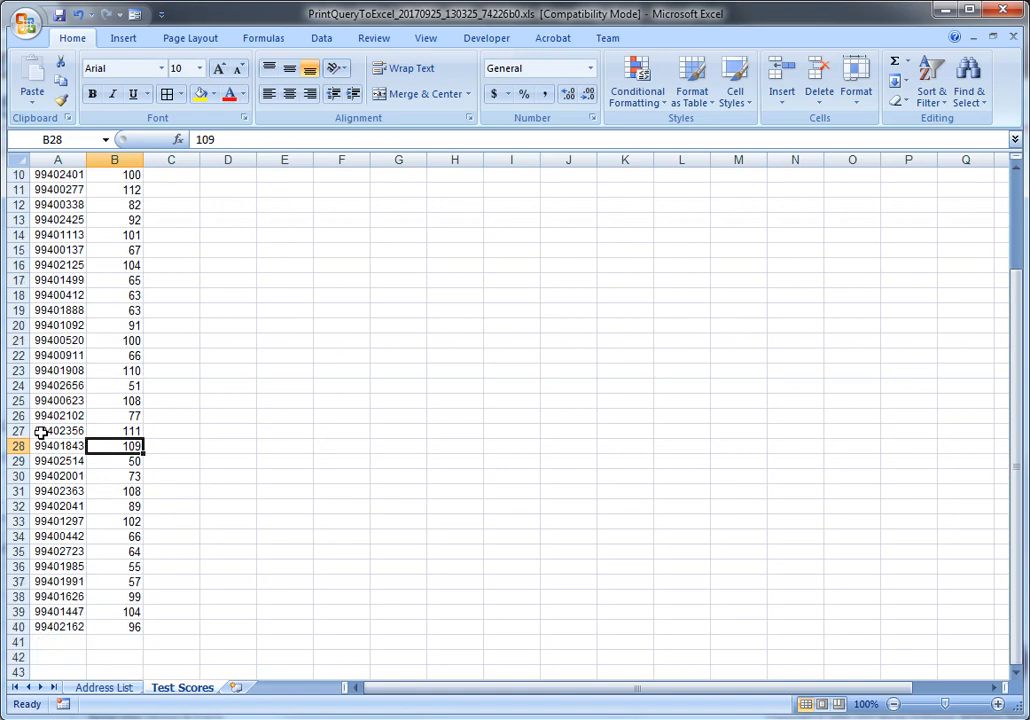
{"action": "left_click", "coordinate": [70, 251]}
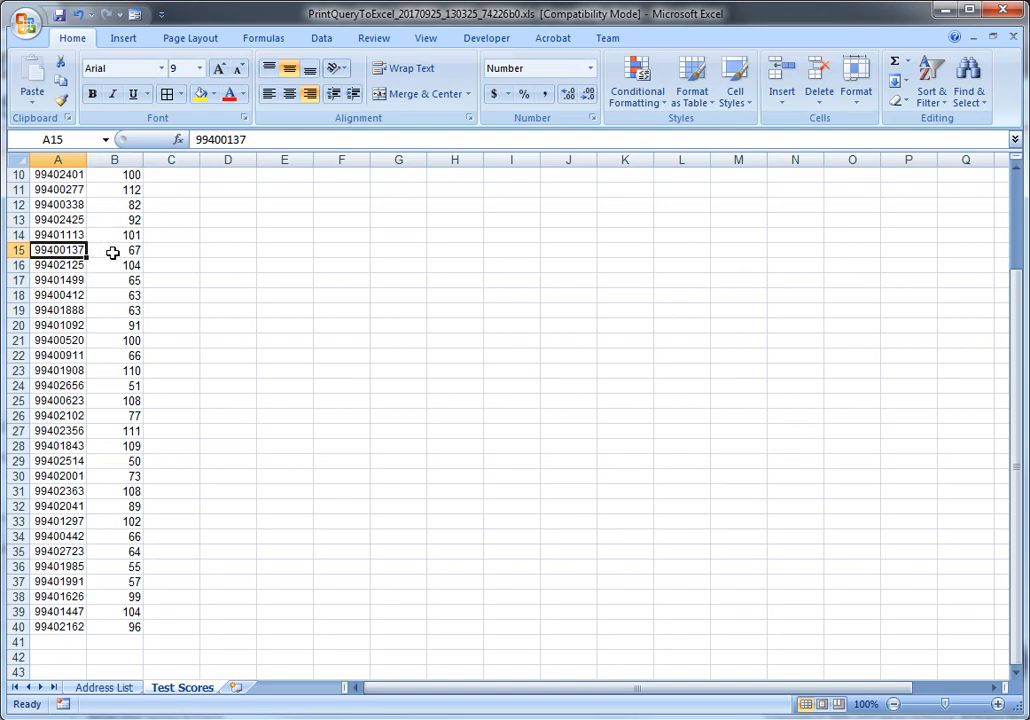
{"action": "left_click", "coordinate": [113, 251]}
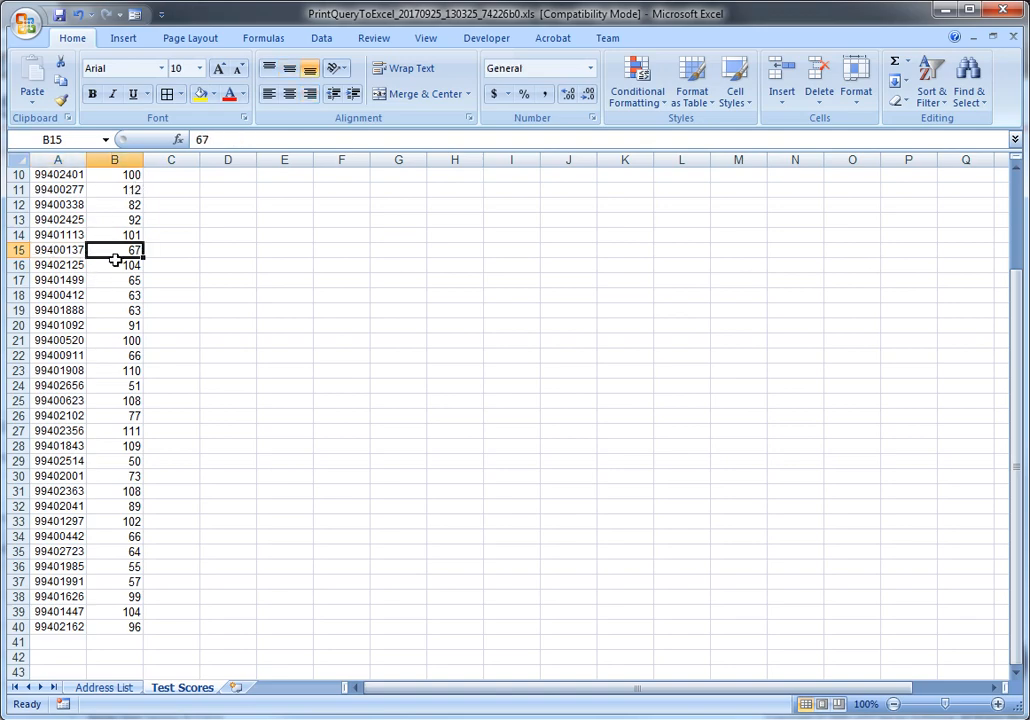
Fill the VLOOKUP formula in H2 of Address List down through H40
{"action": "left_click", "coordinate": [103, 688]}
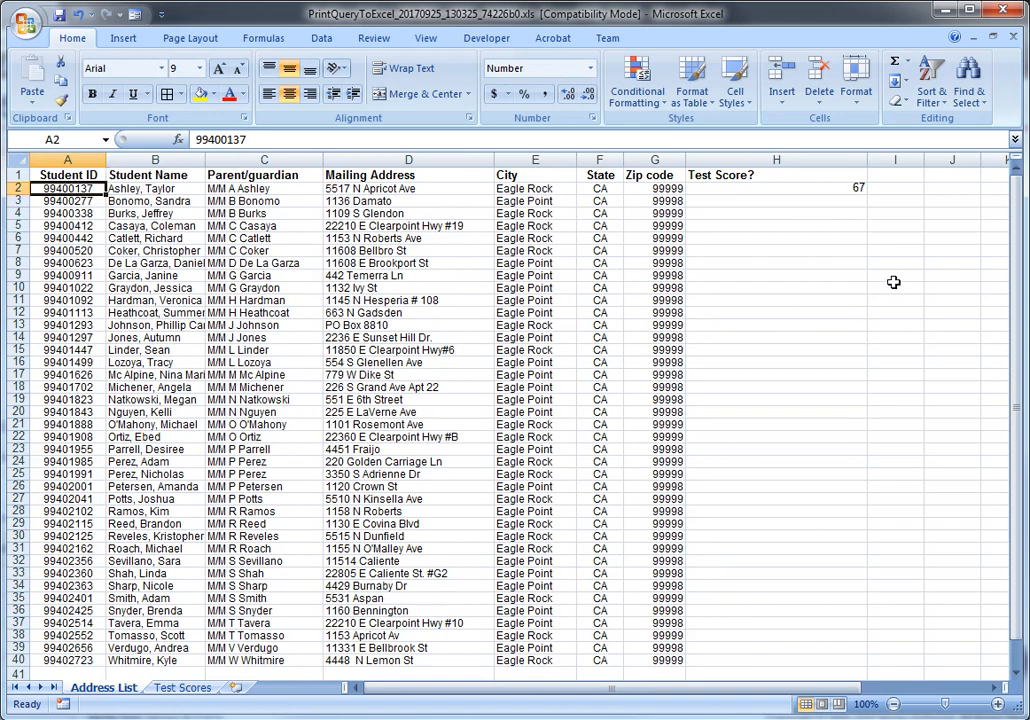
{"action": "left_click", "coordinate": [790, 187]}
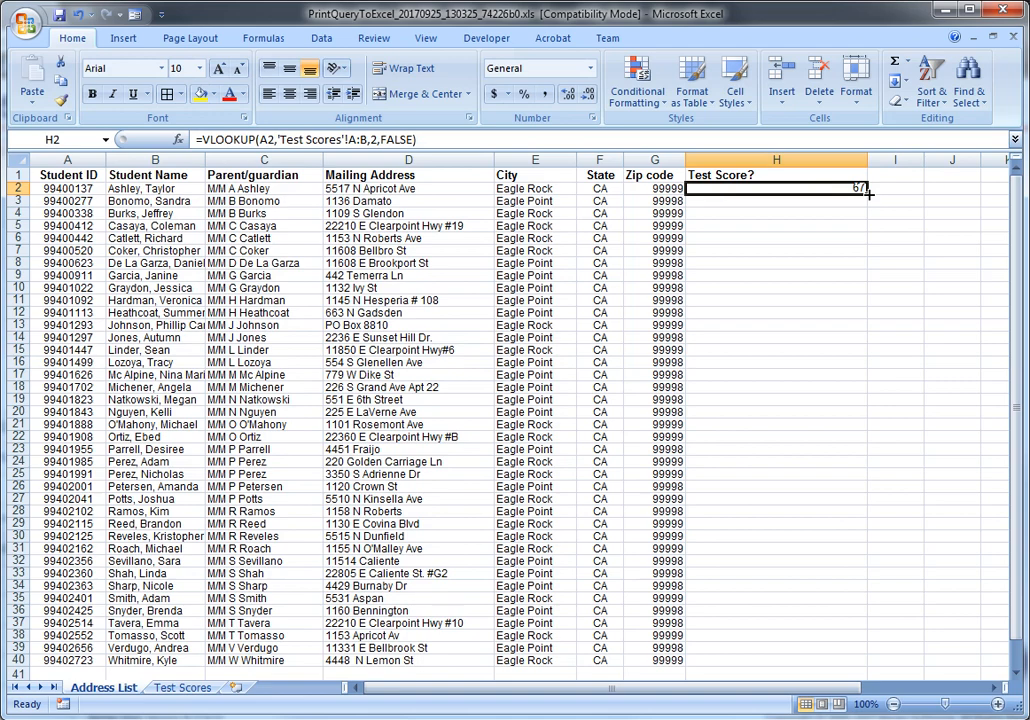
{"action": "left_click_drag", "start_coordinate": [869, 194], "coordinate": [841, 662]}
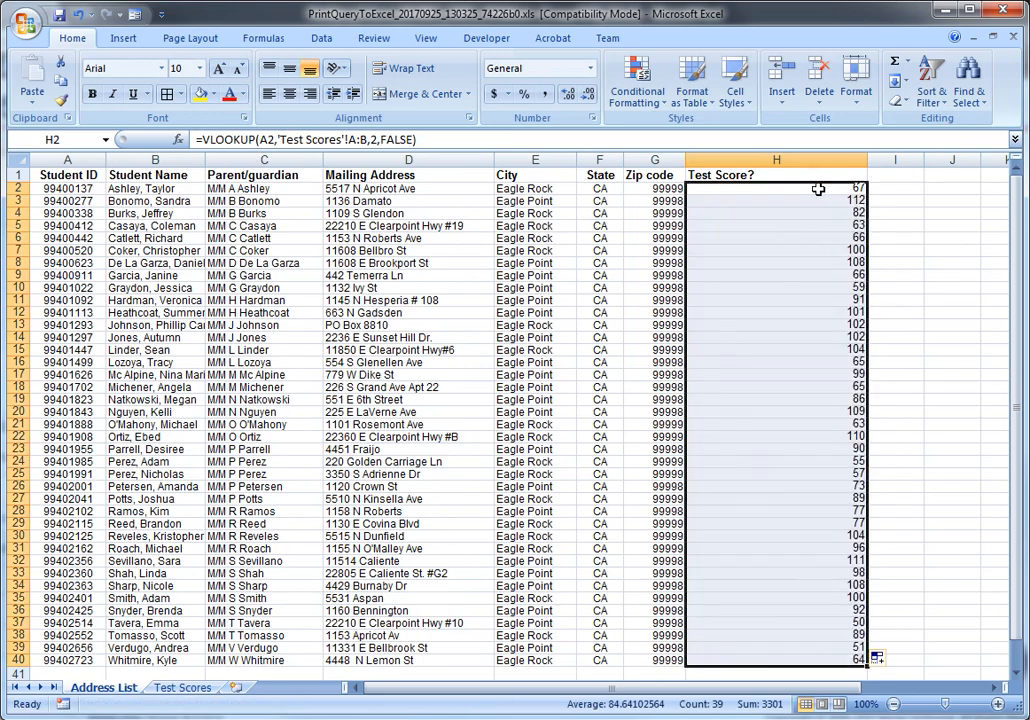
Examine the copied VLOOKUP formulas down the Test Score? column and compare their lookup references with the student IDs in column A
{"action": "left_click", "coordinate": [782, 199]}
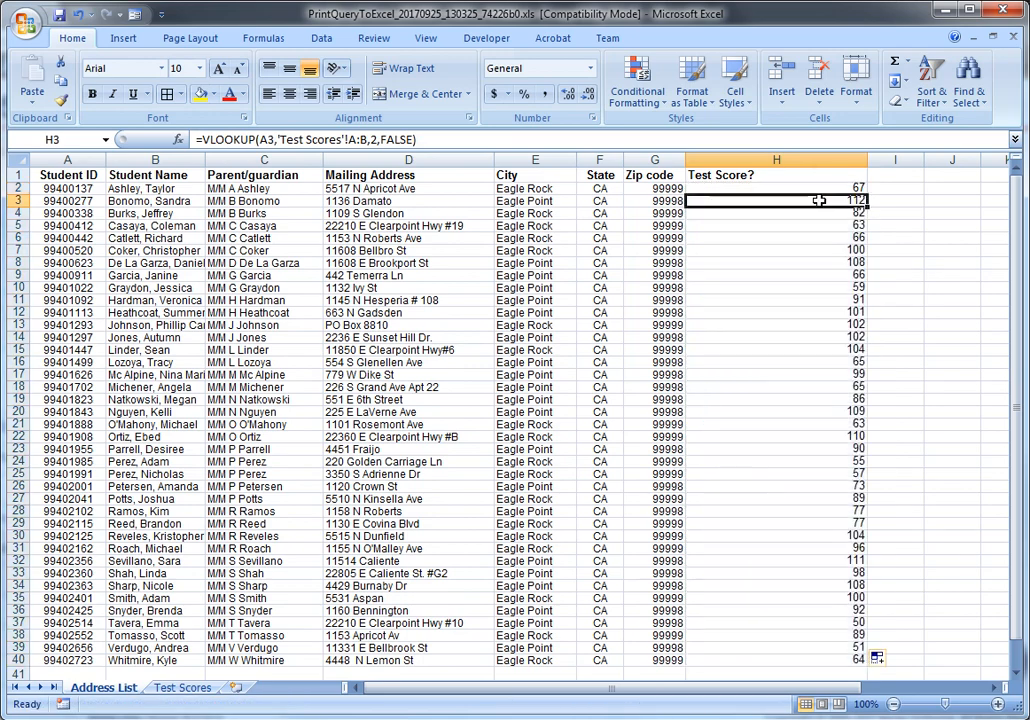
{"action": "left_click", "coordinate": [80, 199]}
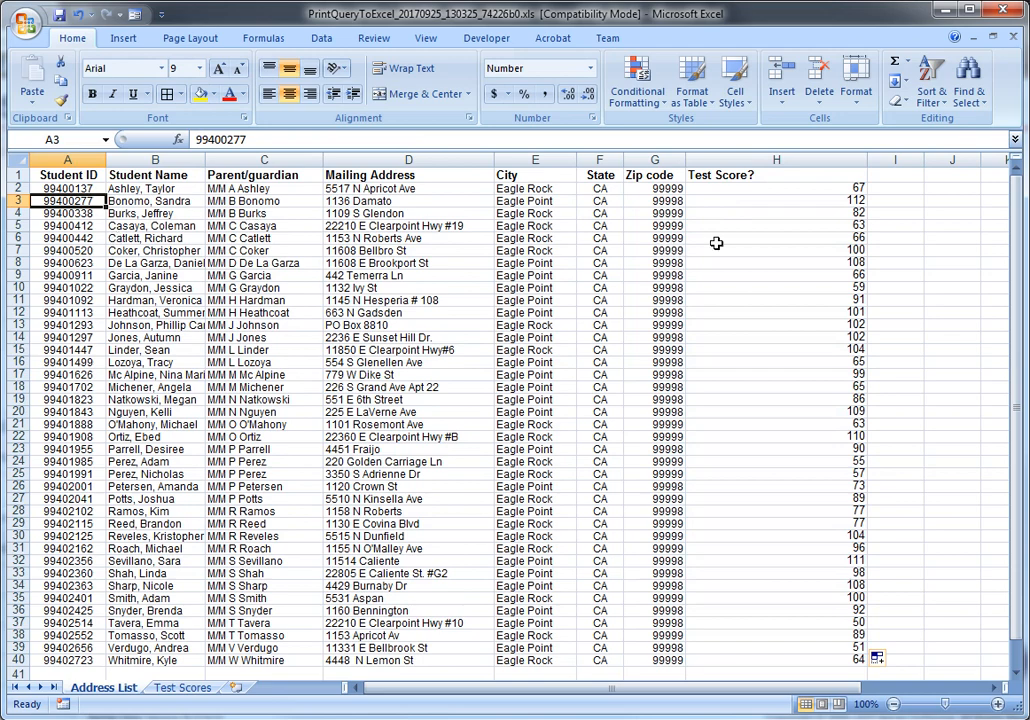
{"action": "left_click", "coordinate": [783, 200]}
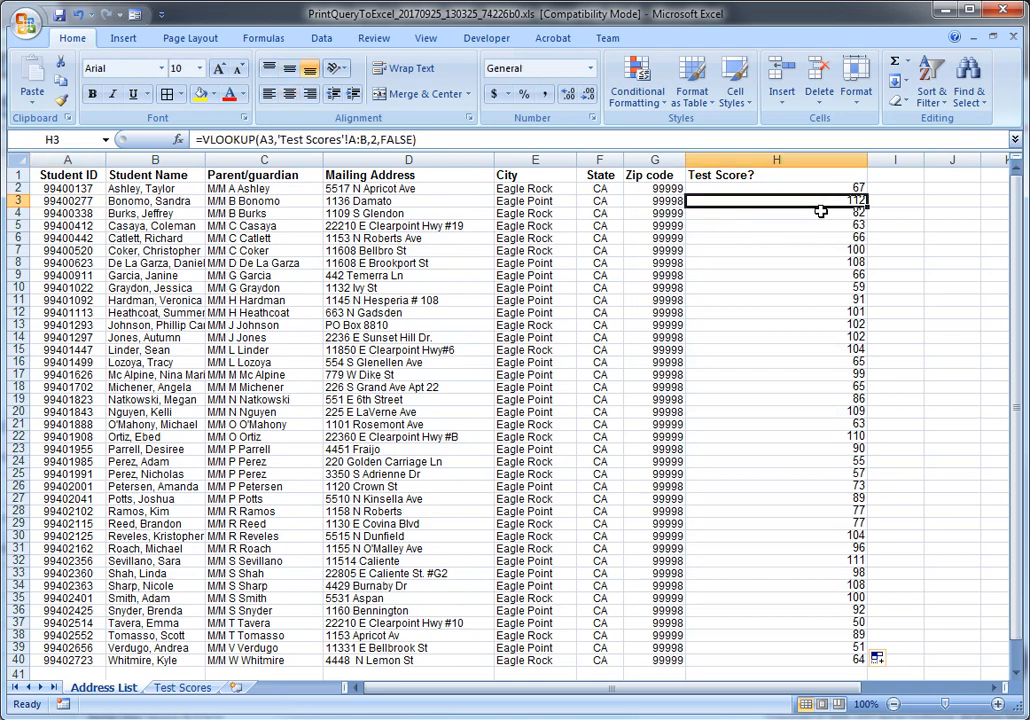
{"action": "left_click", "coordinate": [75, 213]}
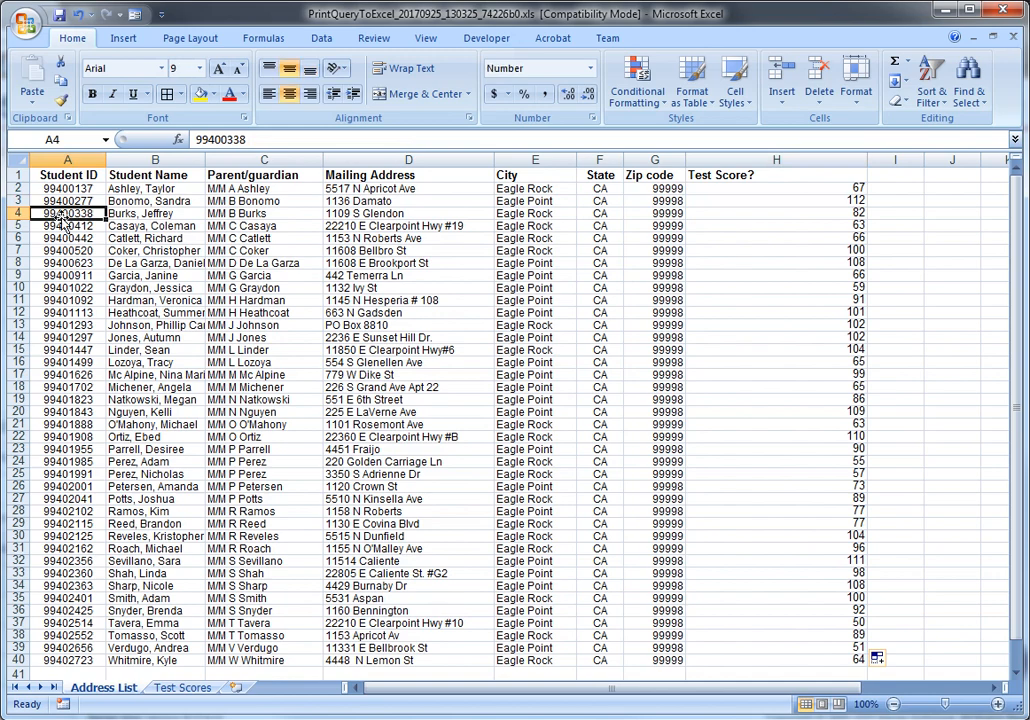
{"action": "left_click", "coordinate": [805, 216]}
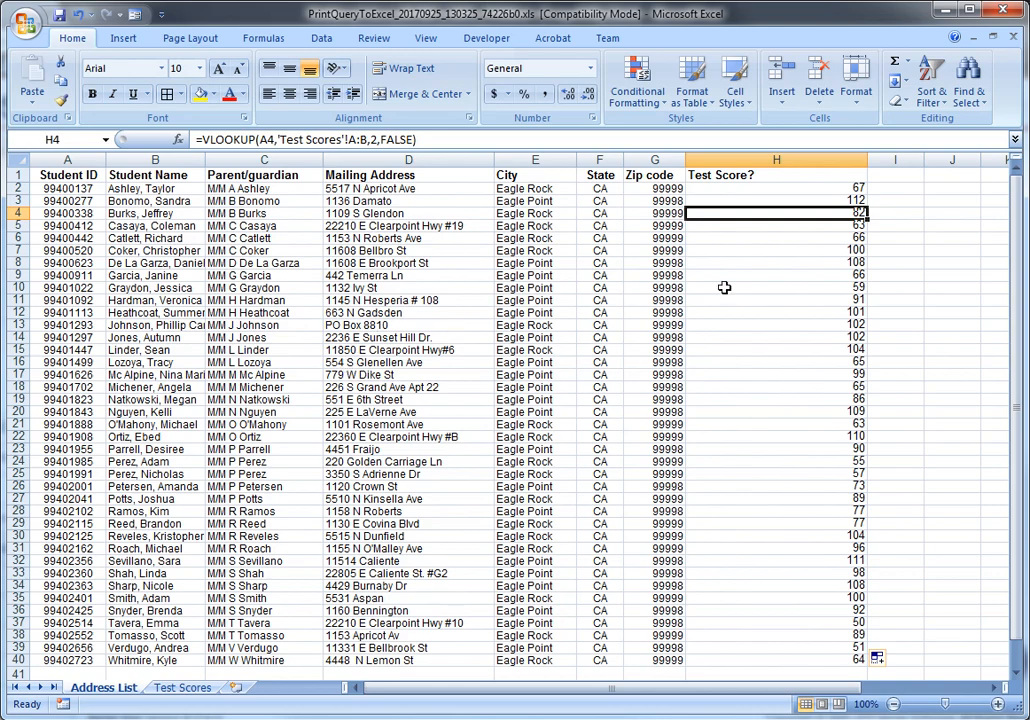
{"action": "left_click", "coordinate": [762, 200]}
{"action": "left_click", "coordinate": [770, 225]}
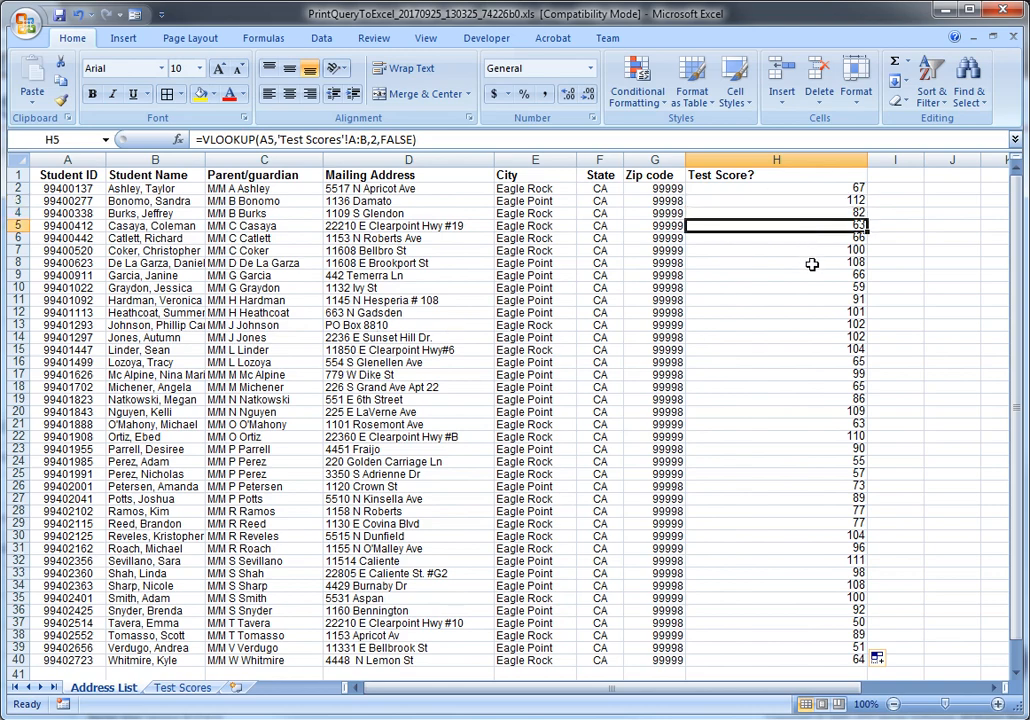
{"action": "left_click", "coordinate": [765, 263]}
{"action": "left_click", "coordinate": [760, 312]}
{"action": "left_click", "coordinate": [780, 362]}
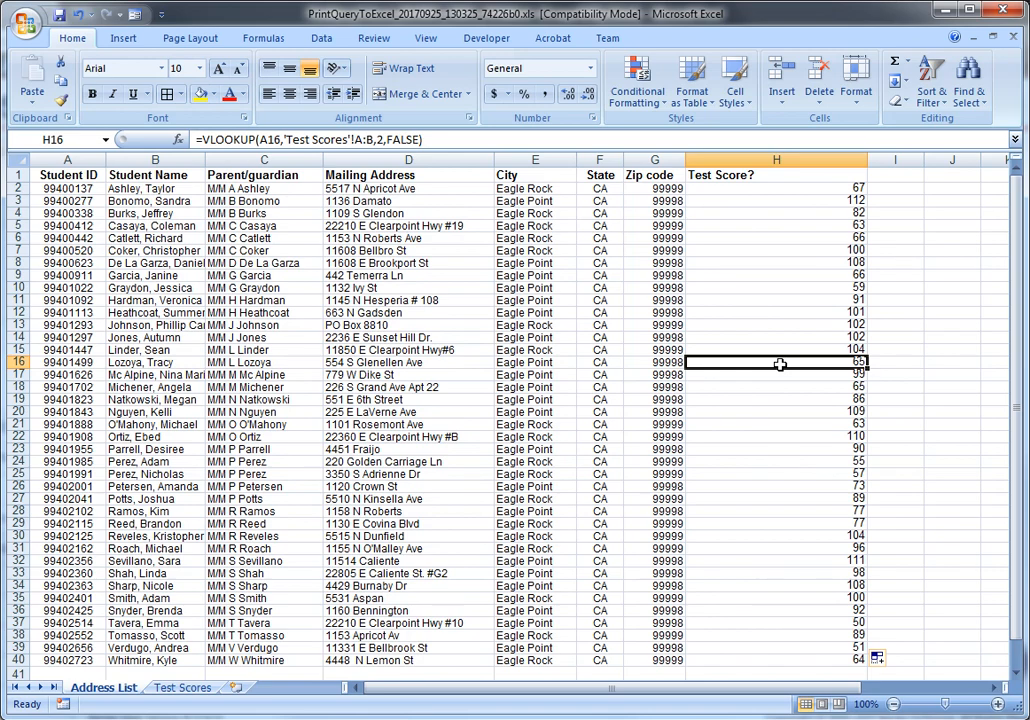
{"action": "left_click", "coordinate": [785, 424]}
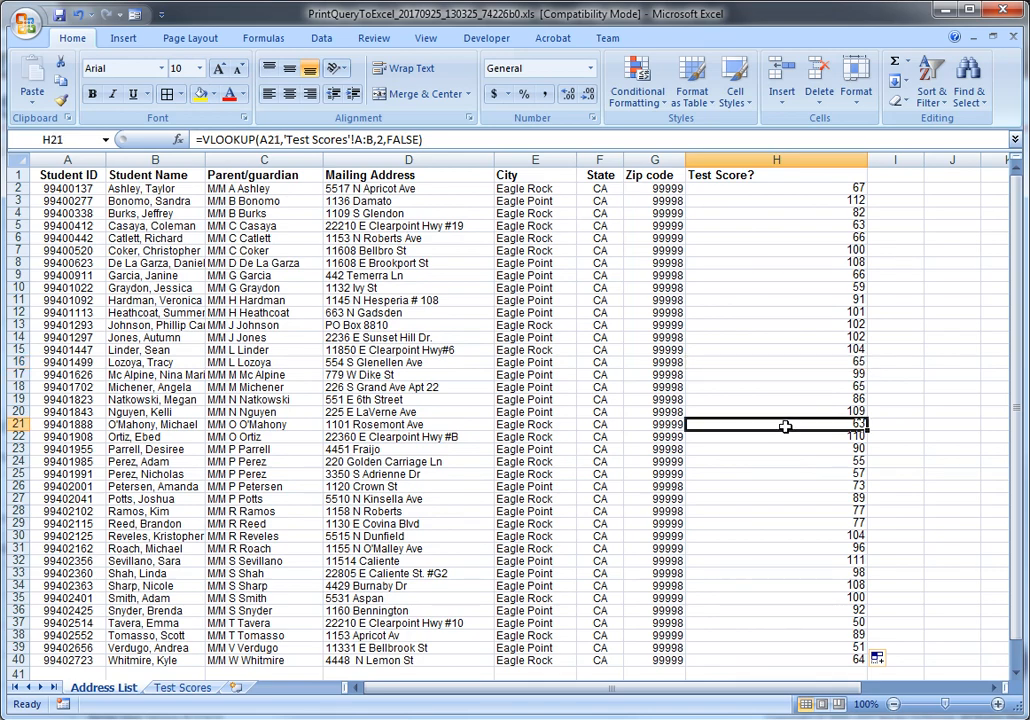